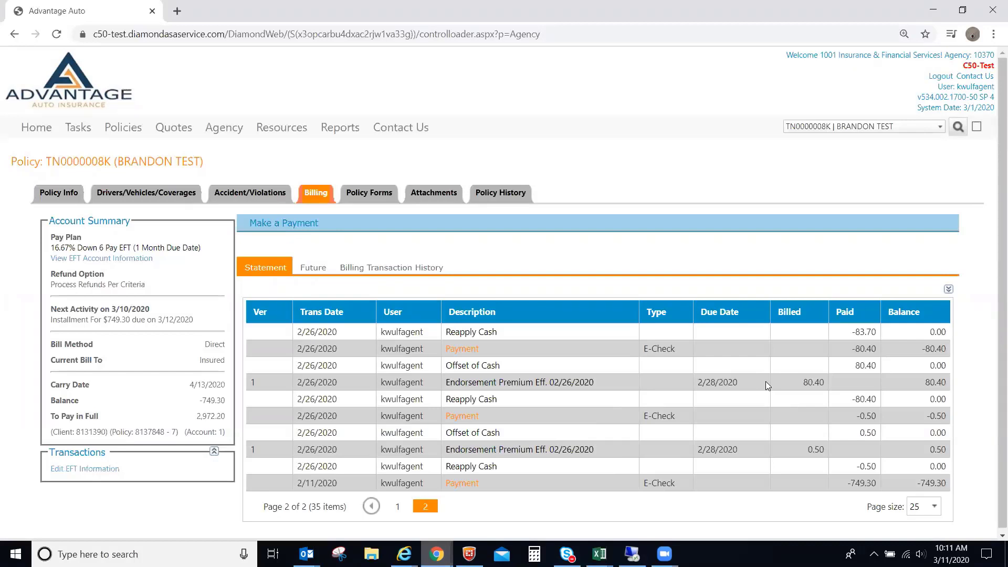
click(311, 268)
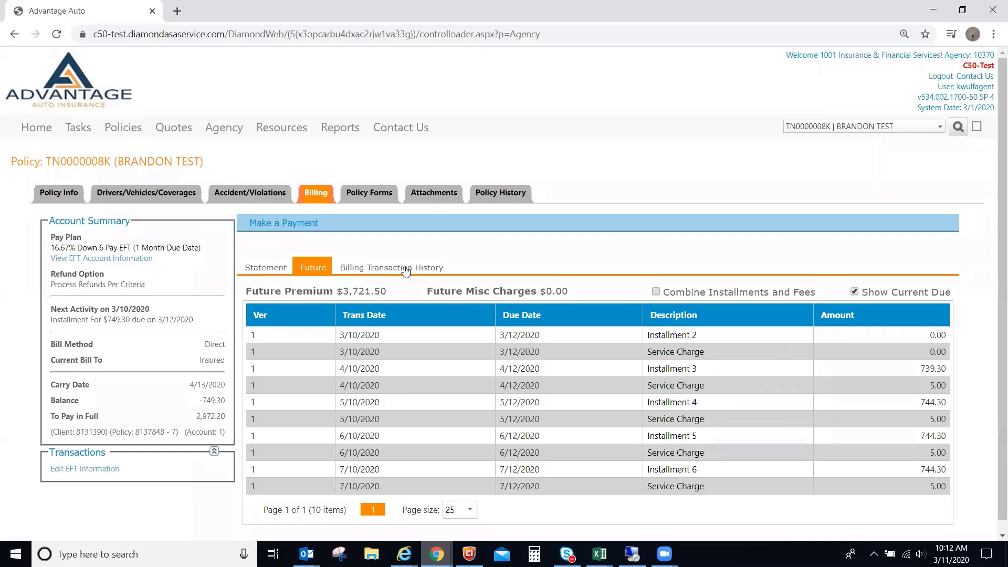
click(264, 267)
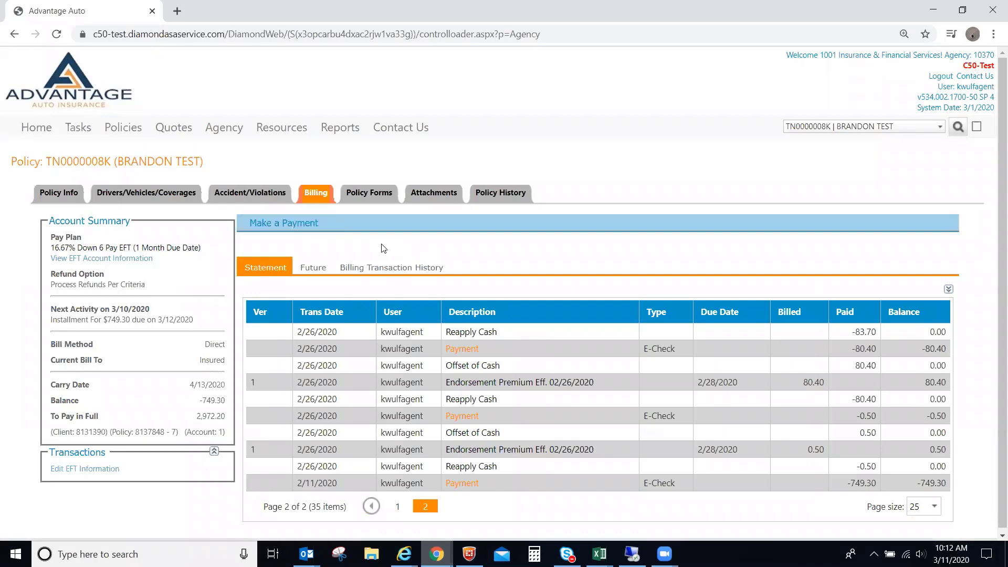
Start a new $749.30 payment on the policy by E-Check.
click(293, 225)
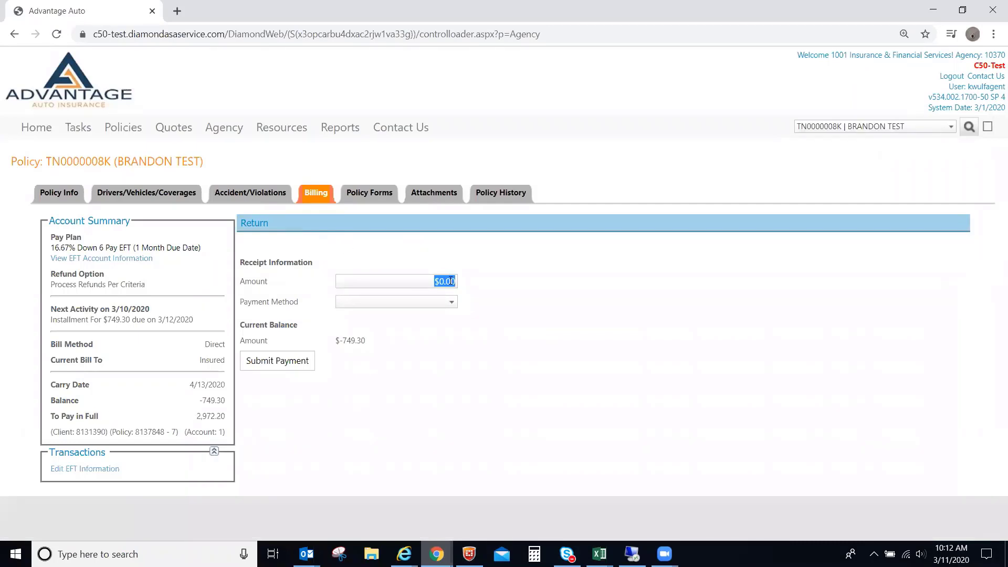
text(749.3)
click(407, 301)
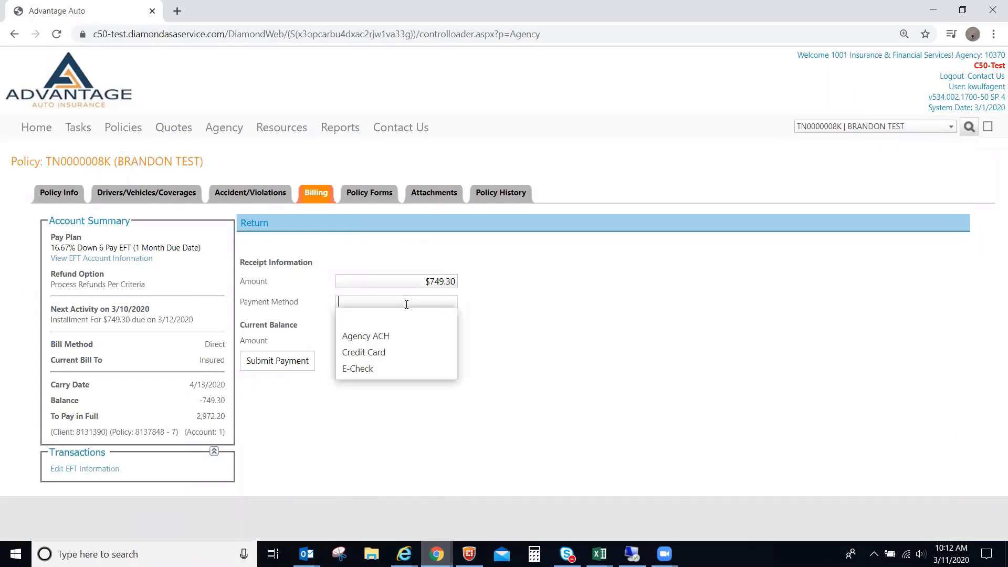
click(375, 369)
Enter the bank routing and account numbers, choose Checking, and submit the payment.
click(357, 375)
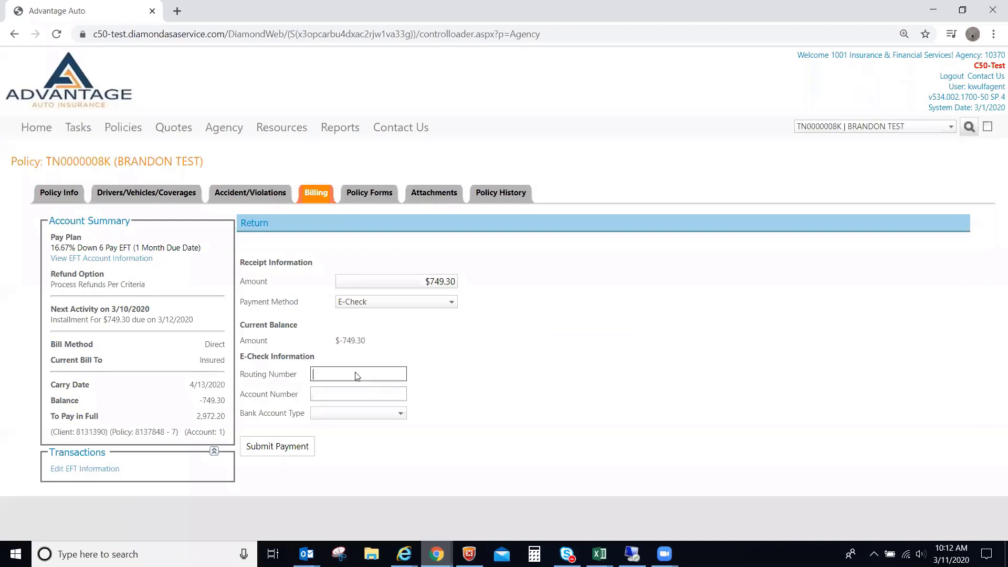
right_click(356, 376)
click(305, 336)
click(332, 377)
text(123456789)
key(Tab)
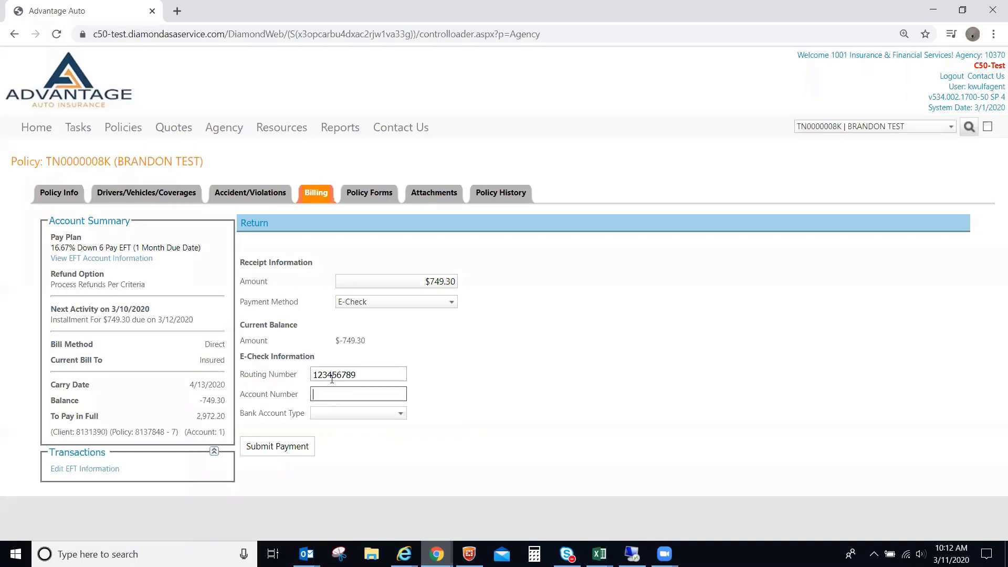
text(111)
key(Tab)
text(c)
key(Tab)
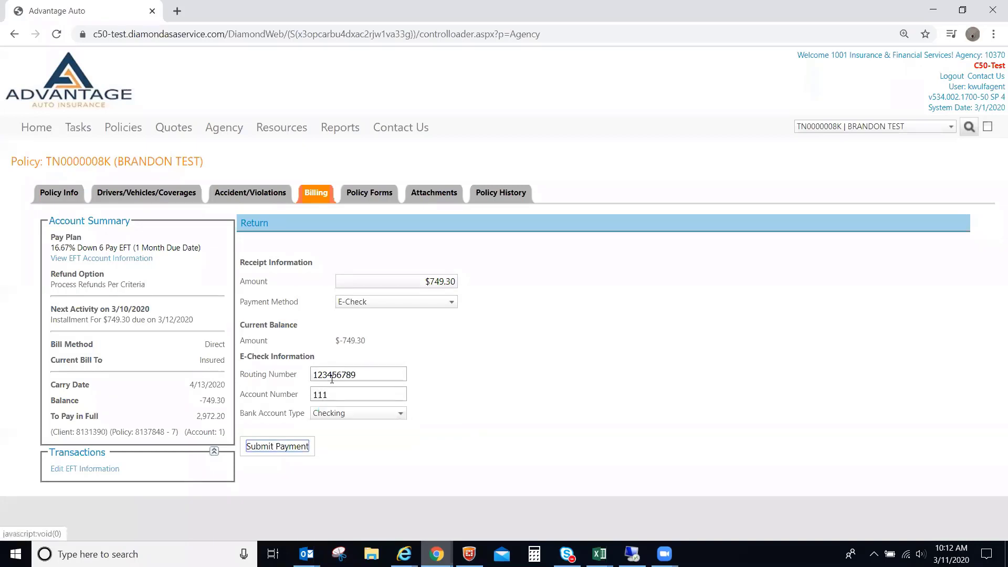
click(286, 451)
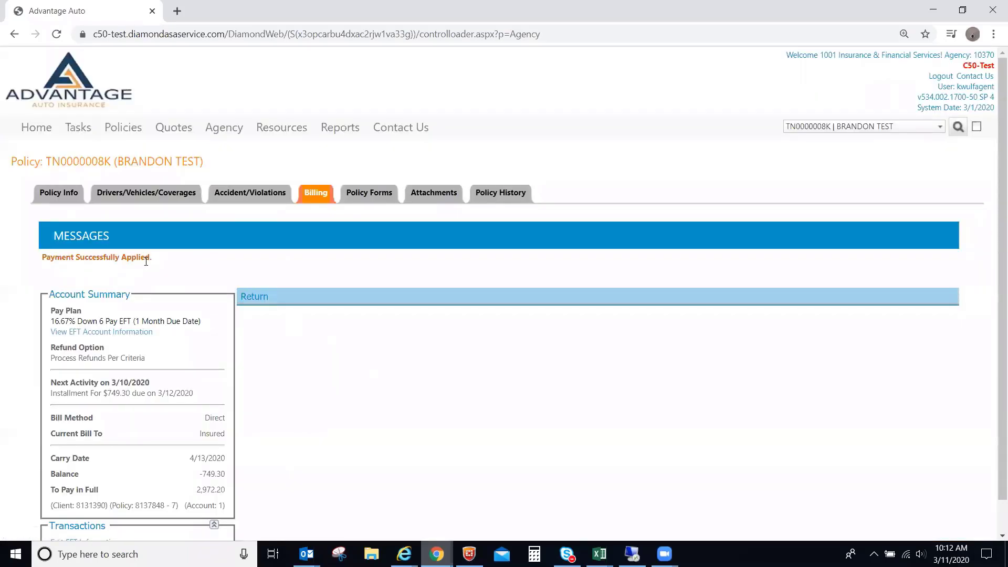
Review Policy Forms, Policy History and the original version's forms, then return to Billing.
click(254, 298)
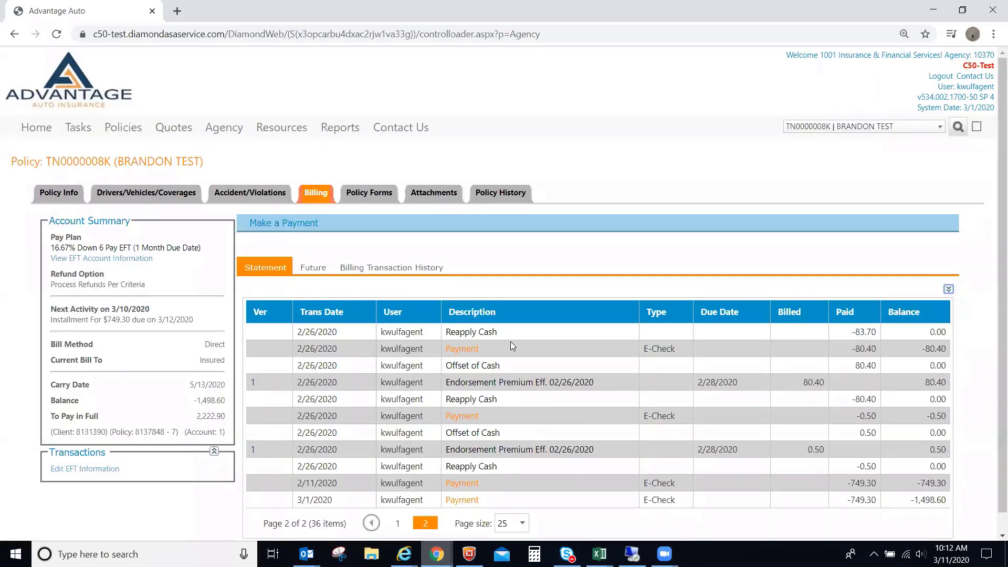
click(369, 194)
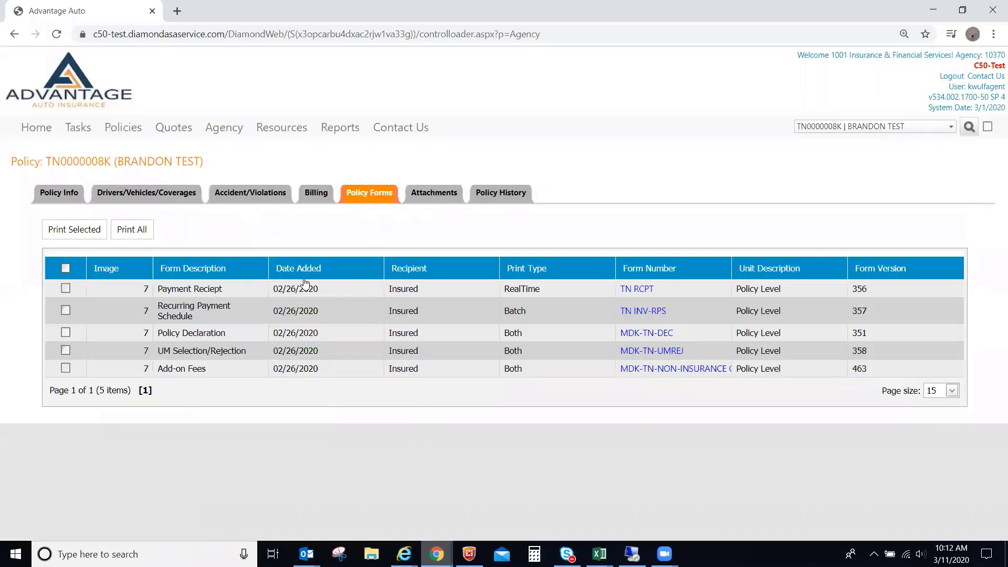
click(487, 195)
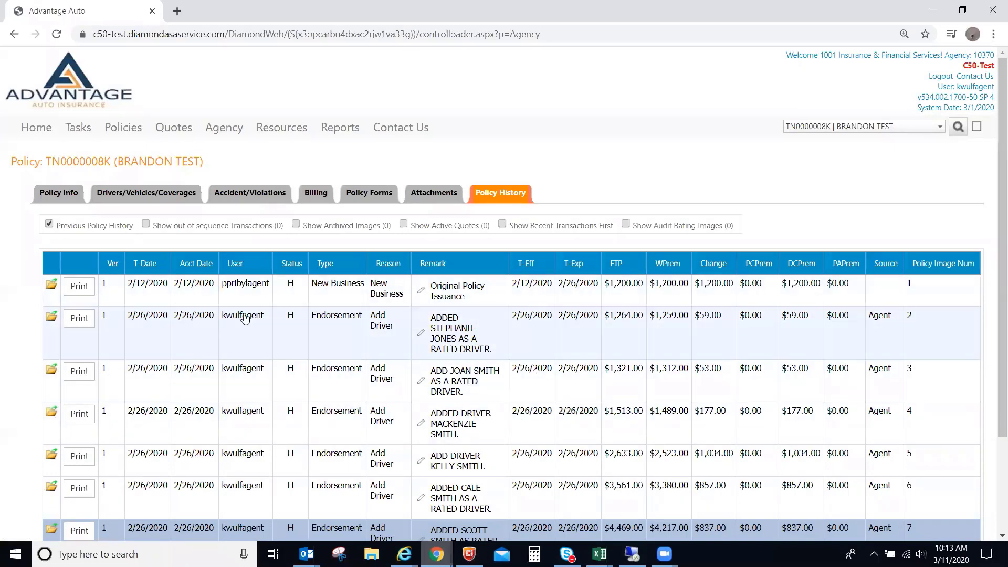
click(52, 288)
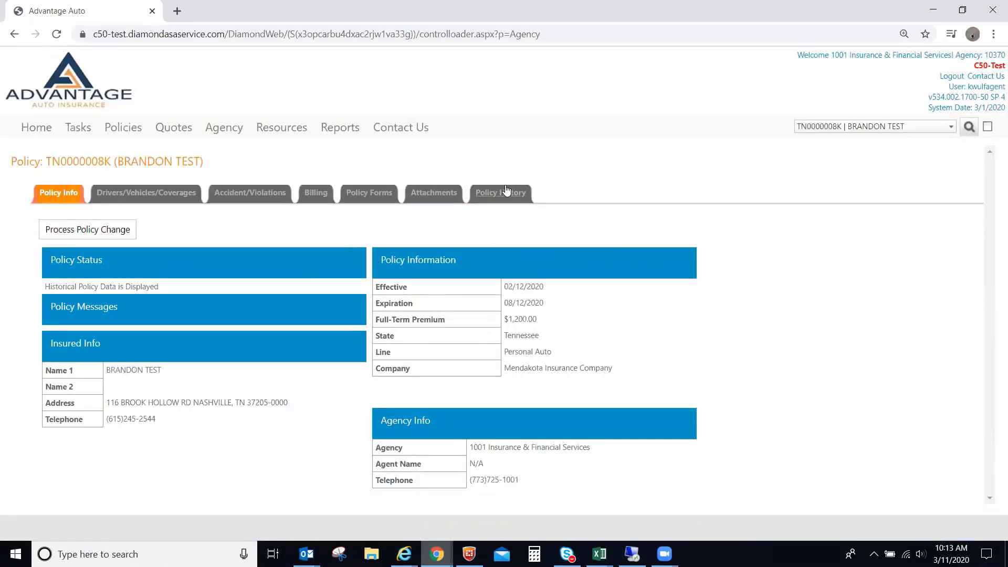
click(369, 193)
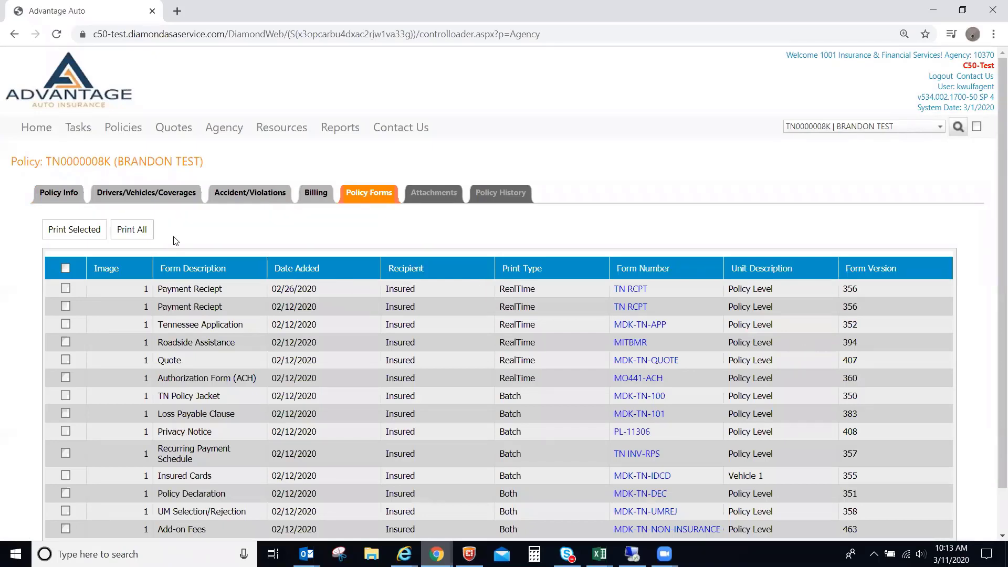
click(315, 192)
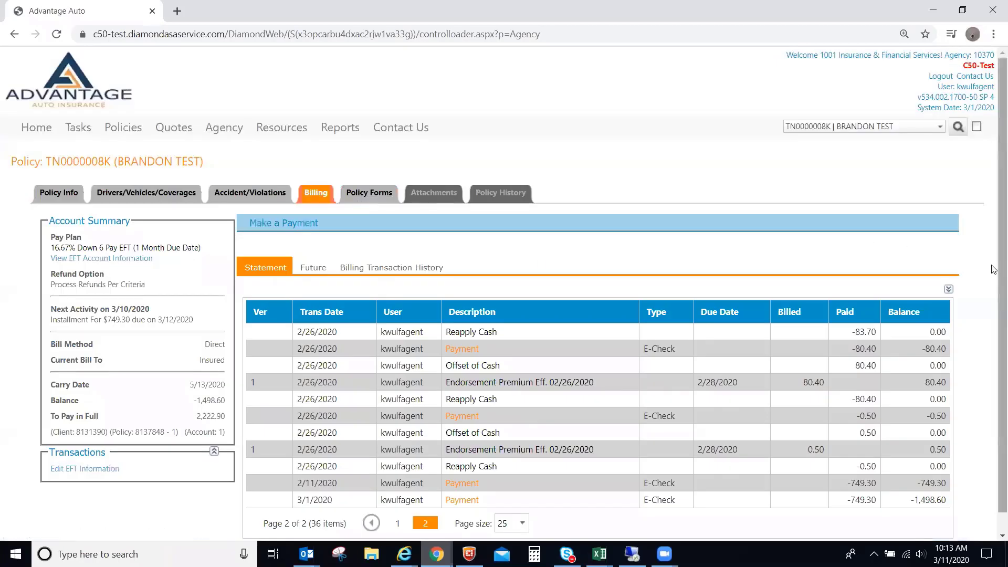
Inspect the 2/11, 2/26 and 3/1/2020 payment rows, then show future installments.
scroll(993, 269, down, 1)
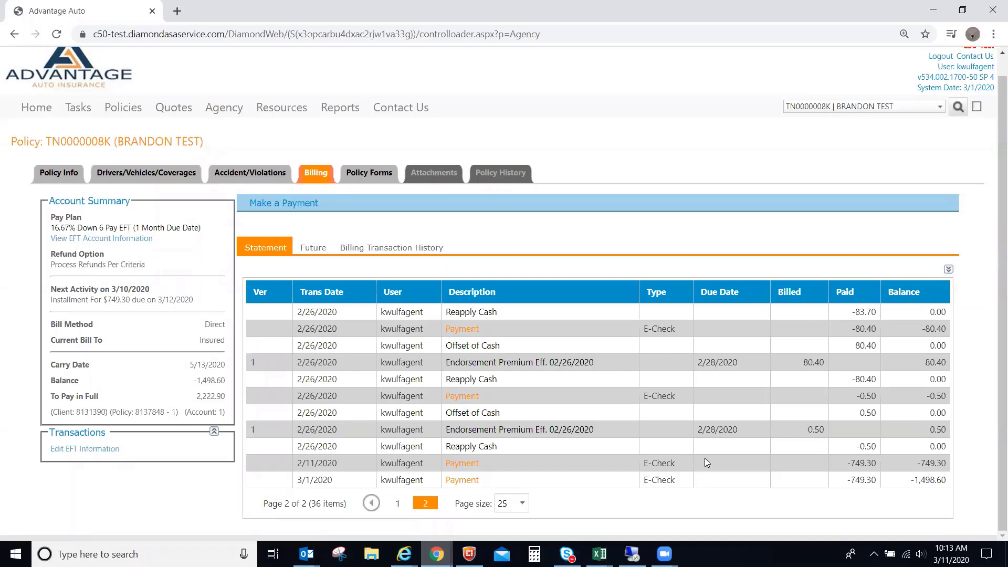
click(547, 460)
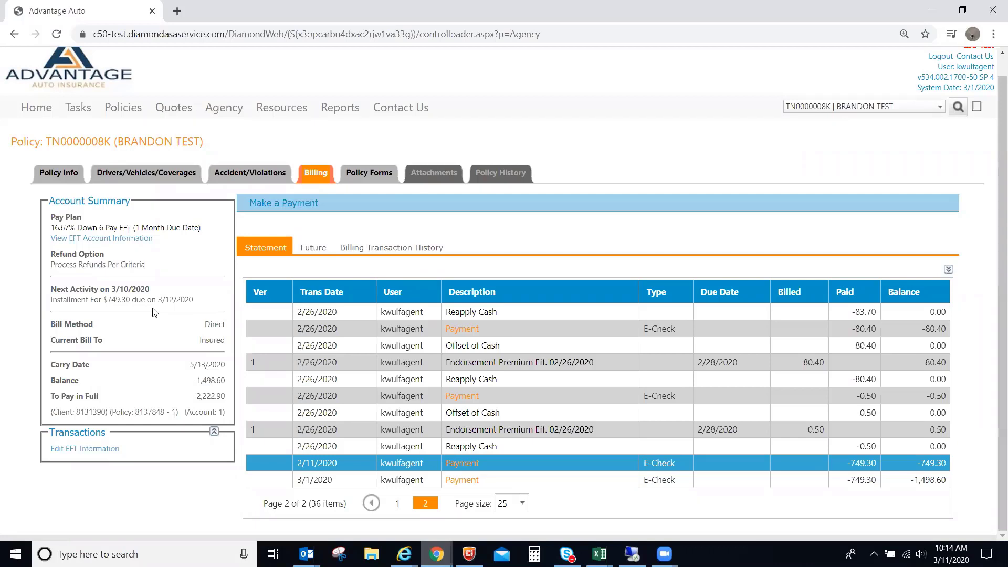
click(518, 479)
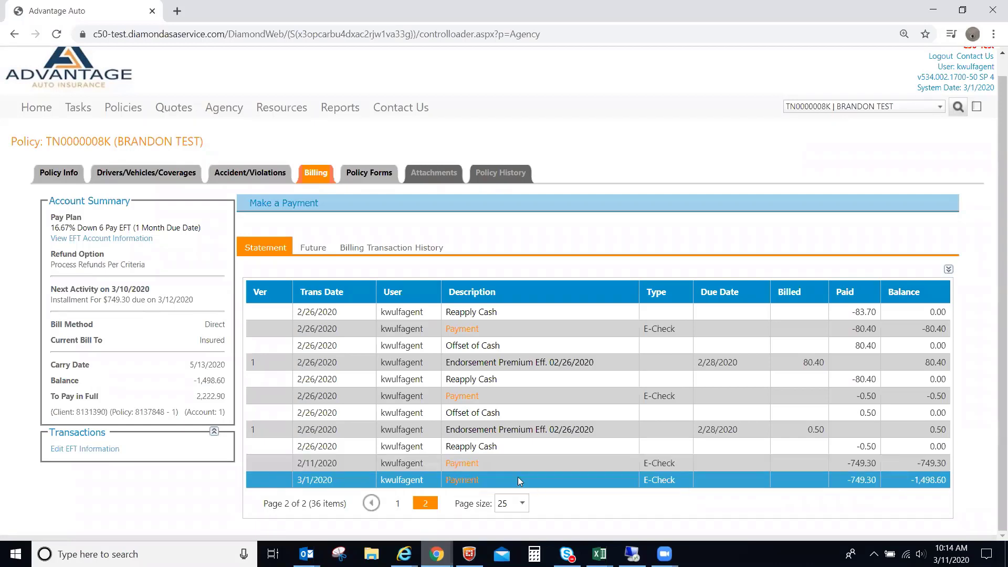
click(519, 445)
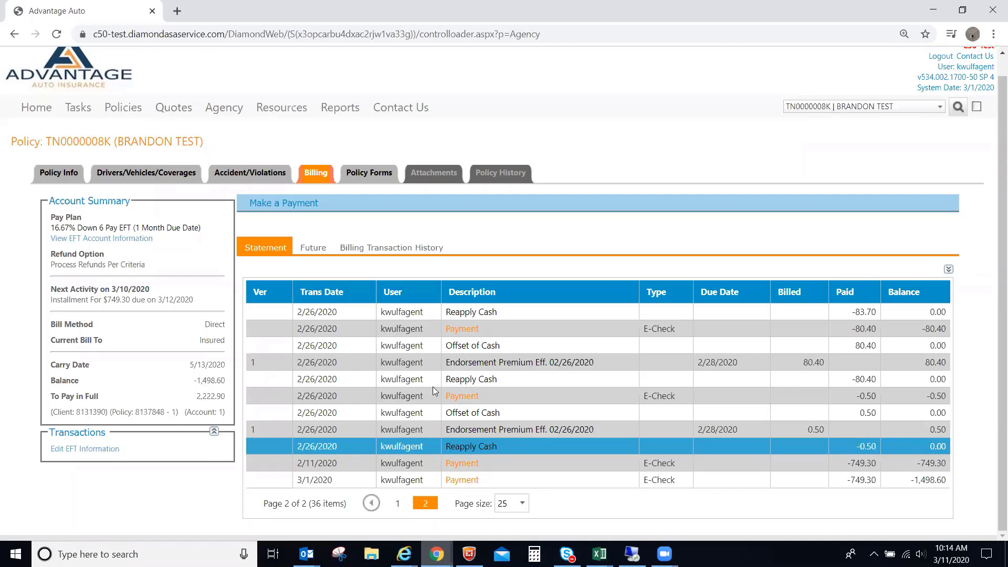
click(908, 465)
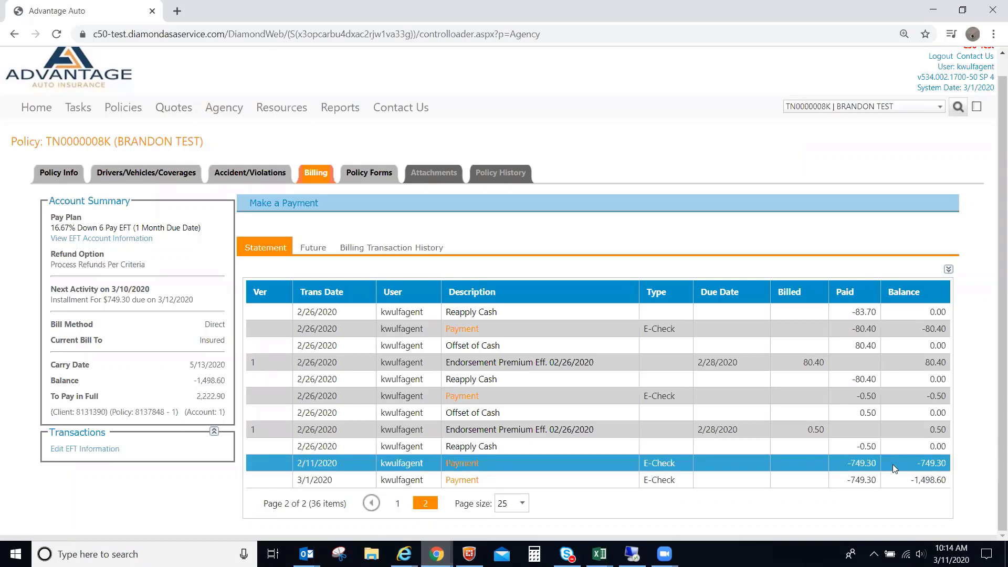
click(893, 481)
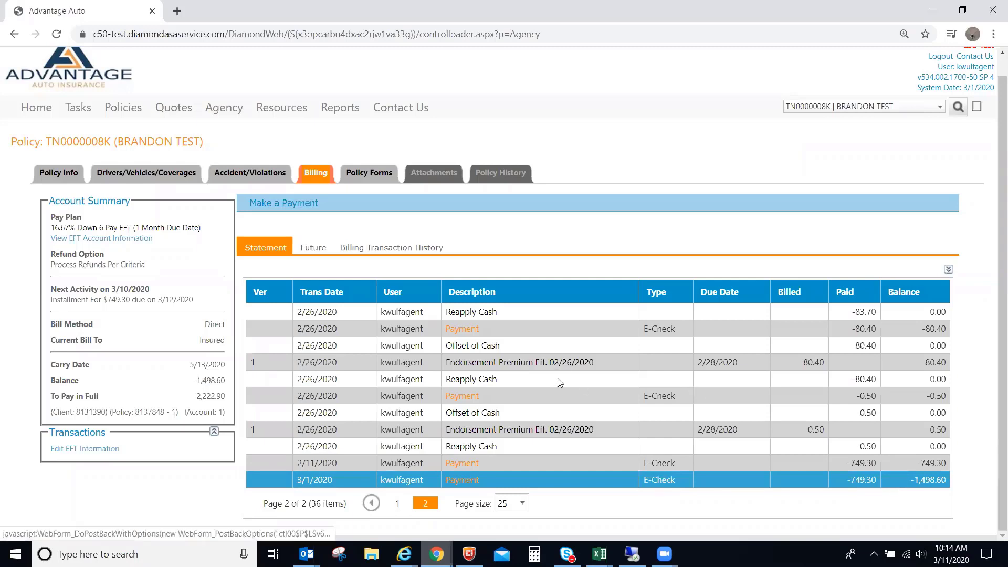
click(311, 247)
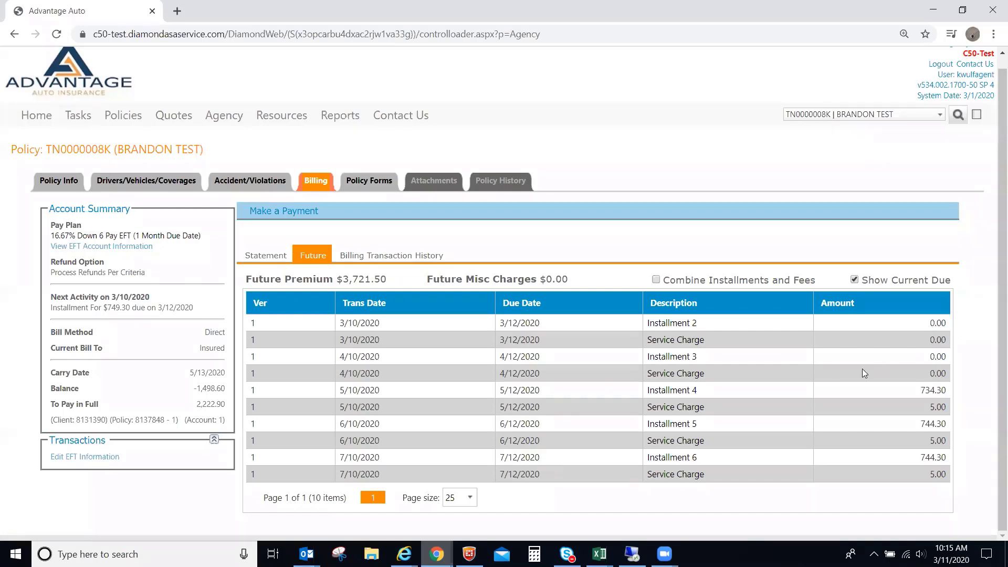
Toggle between the Statement and Future views, ending on the Statement transactions.
click(277, 255)
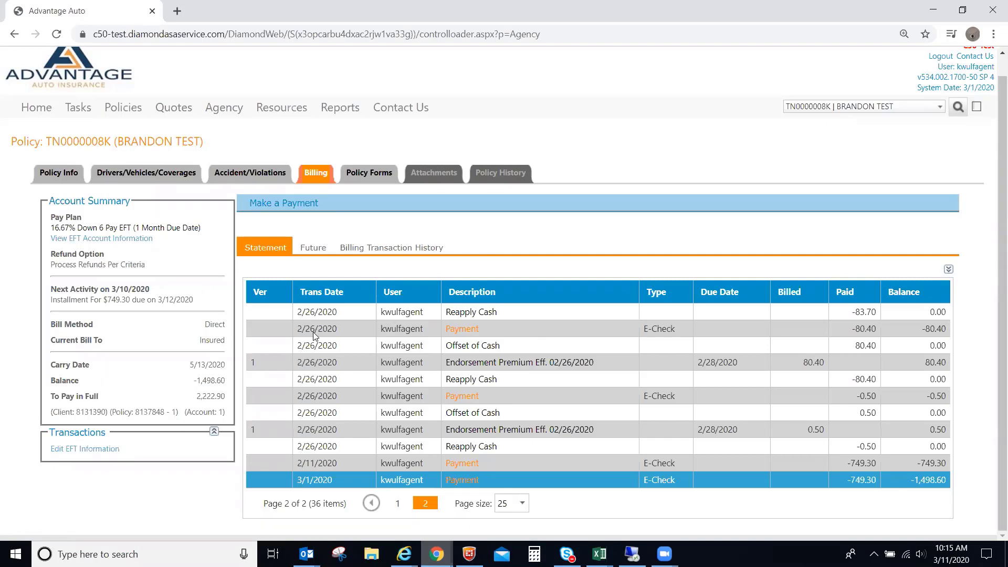
click(320, 246)
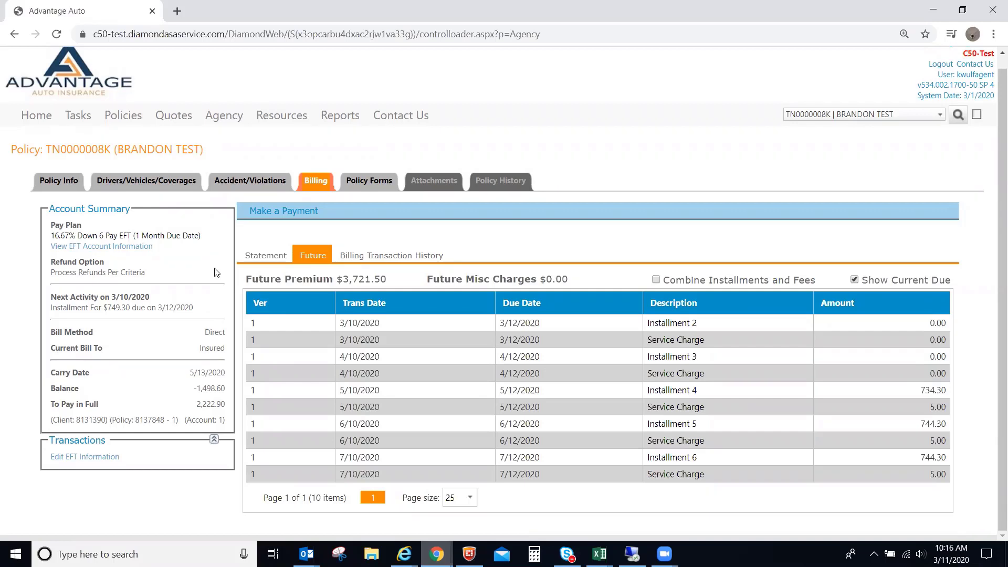
click(261, 256)
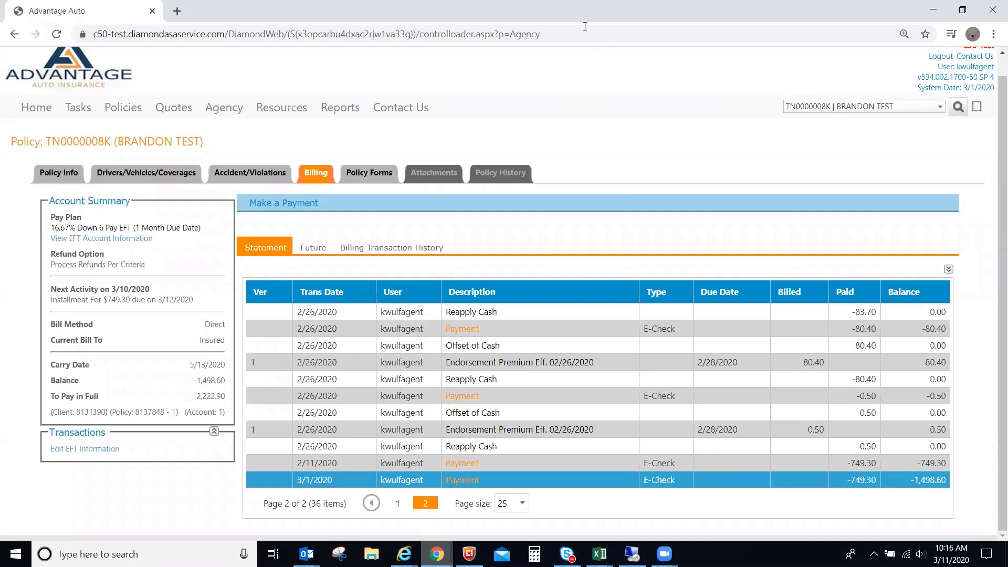
Switch to the in-force Florida Personal Auto policy from the recent-policies list.
click(872, 106)
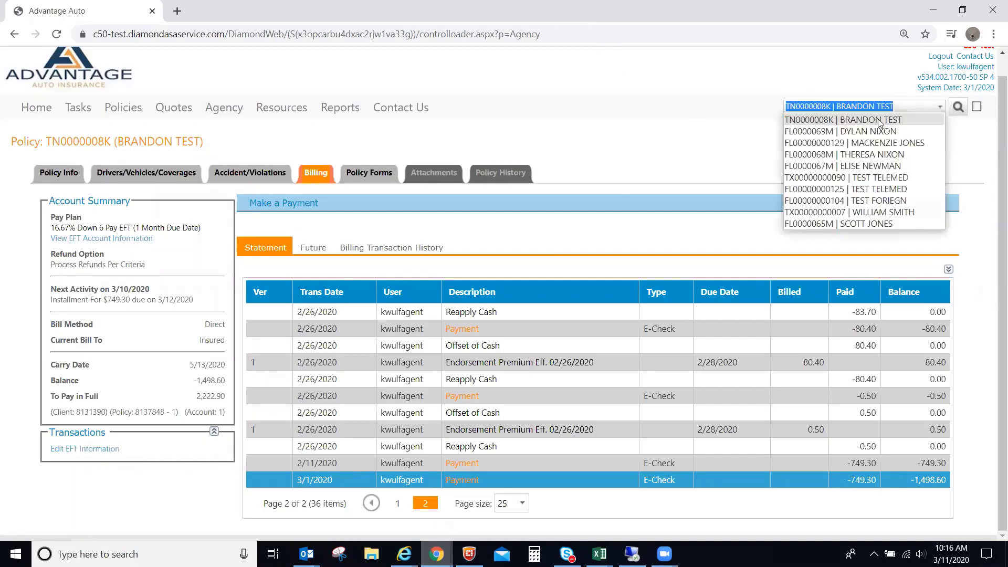
click(872, 122)
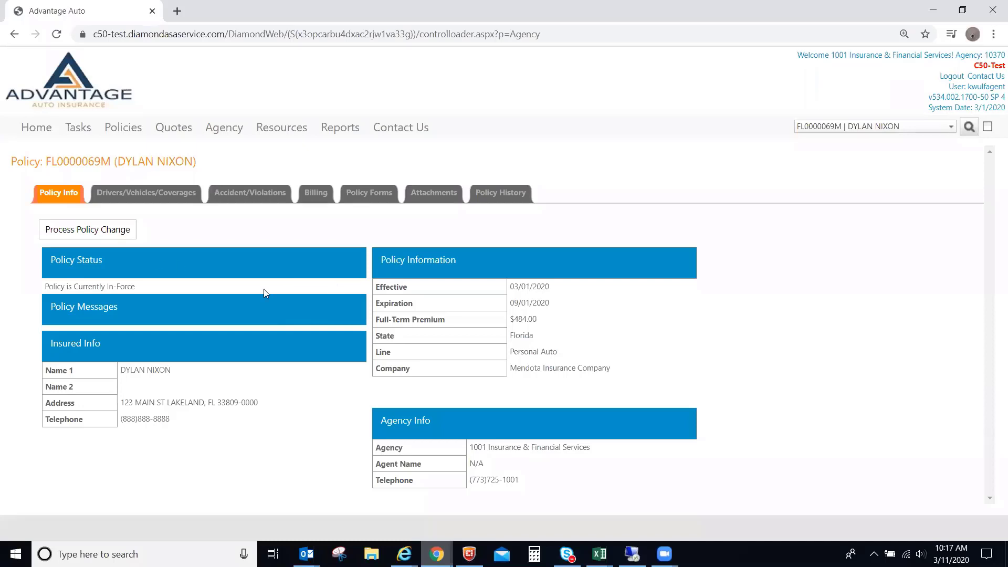
Begin a Process Policy Change endorsement on the in-force Florida policy.
click(99, 234)
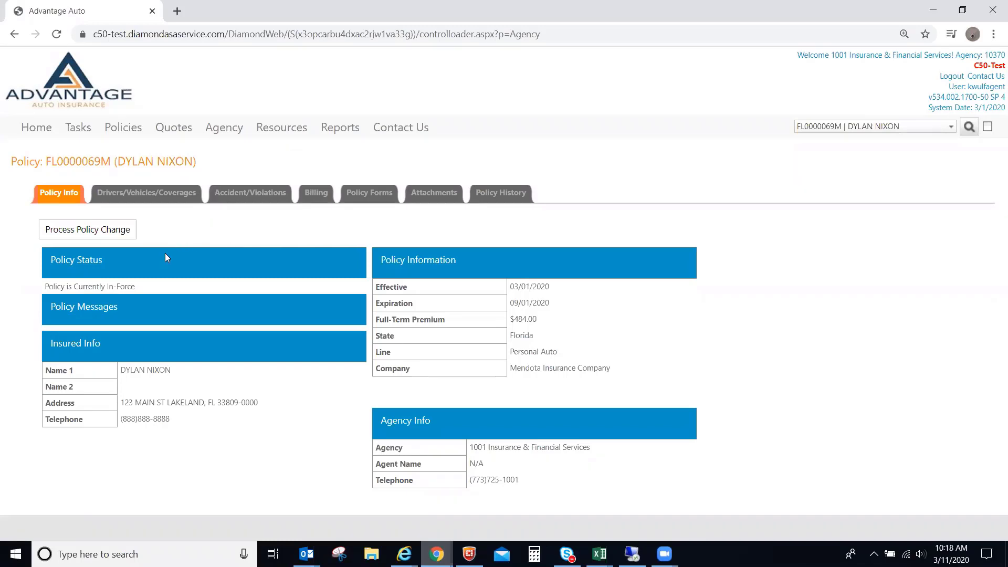
click(94, 230)
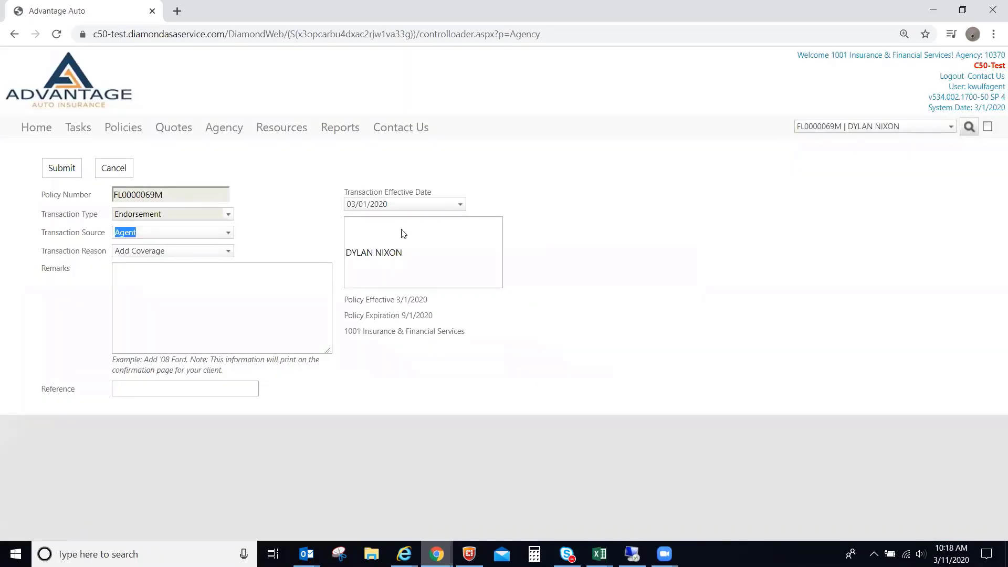
click(460, 204)
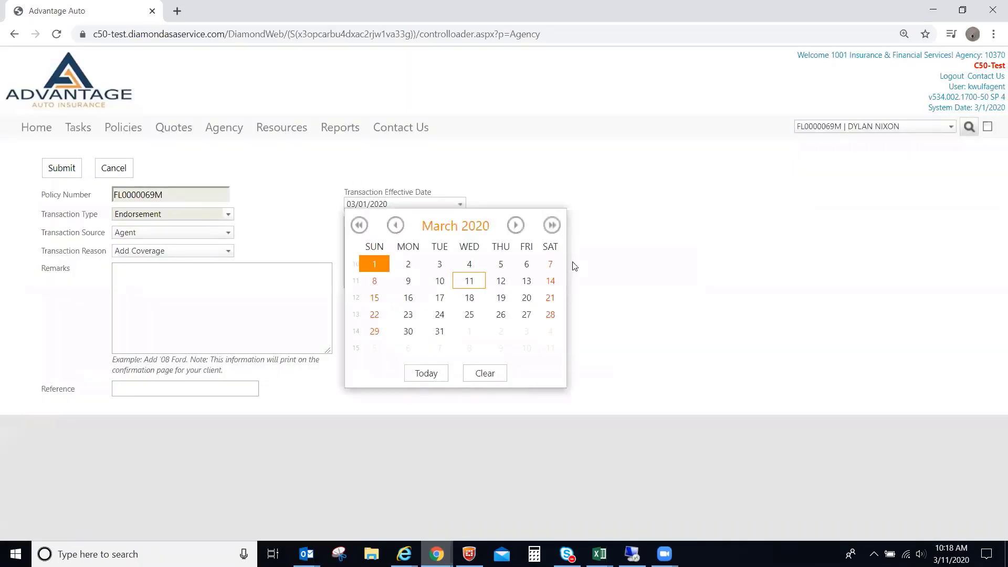
click(633, 323)
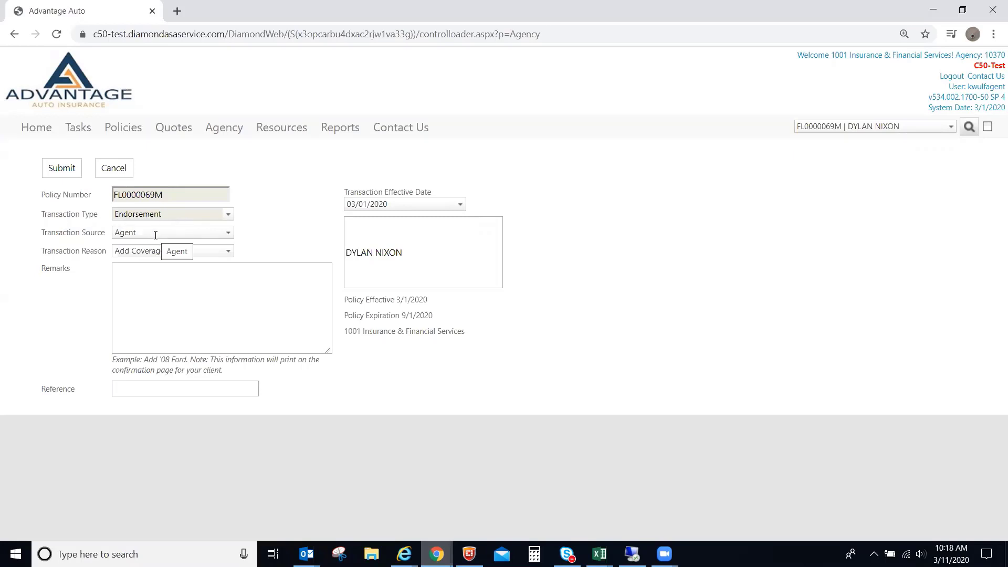
click(226, 252)
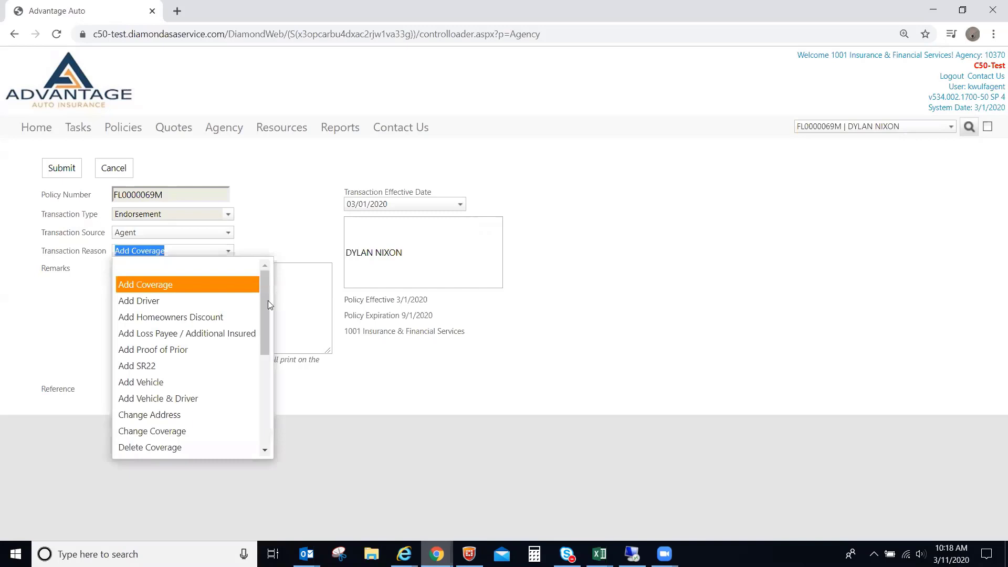
scroll(268, 300, down, 4)
scroll(269, 372, up, 4)
scroll(258, 326, down, 4)
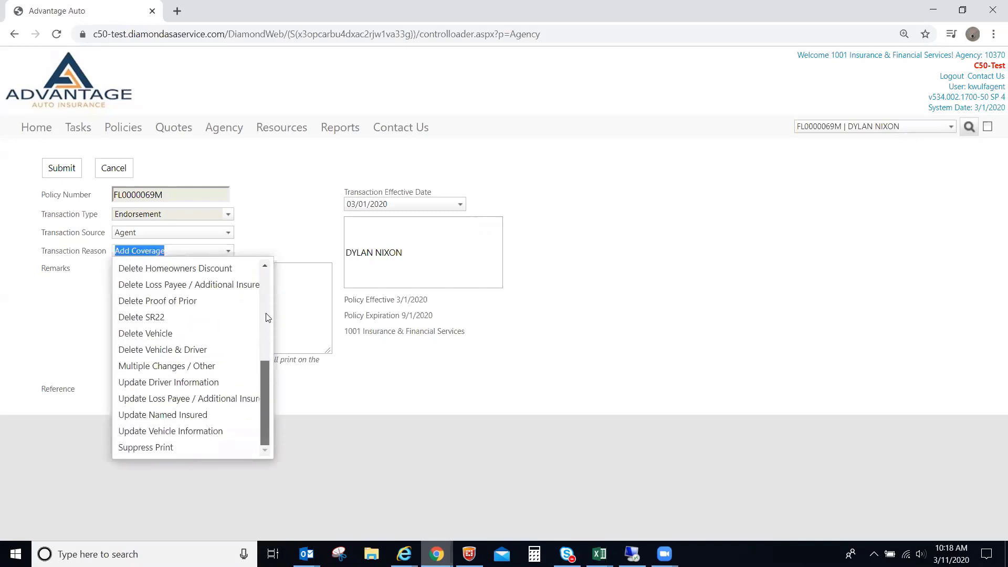
scroll(261, 284, up, 4)
click(222, 293)
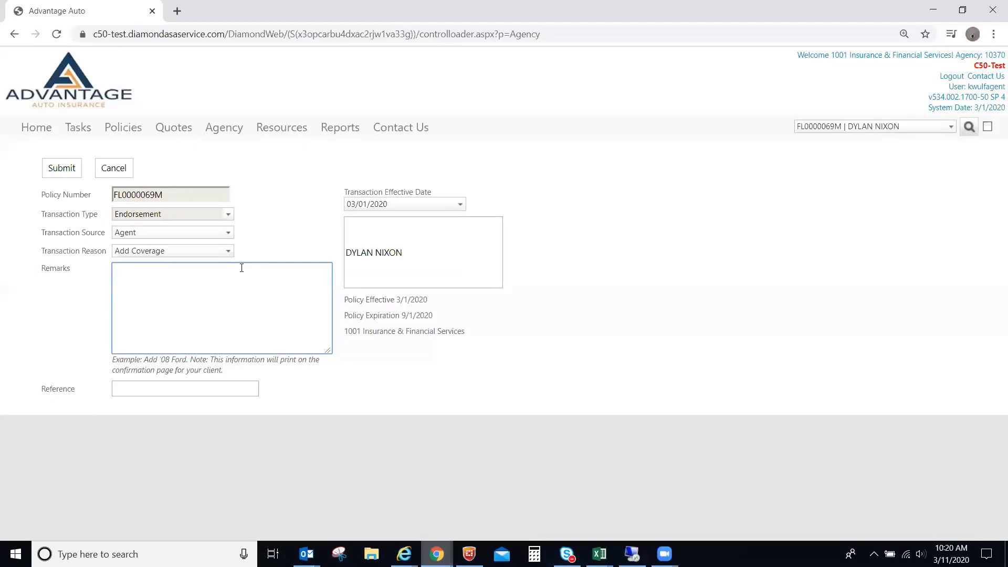
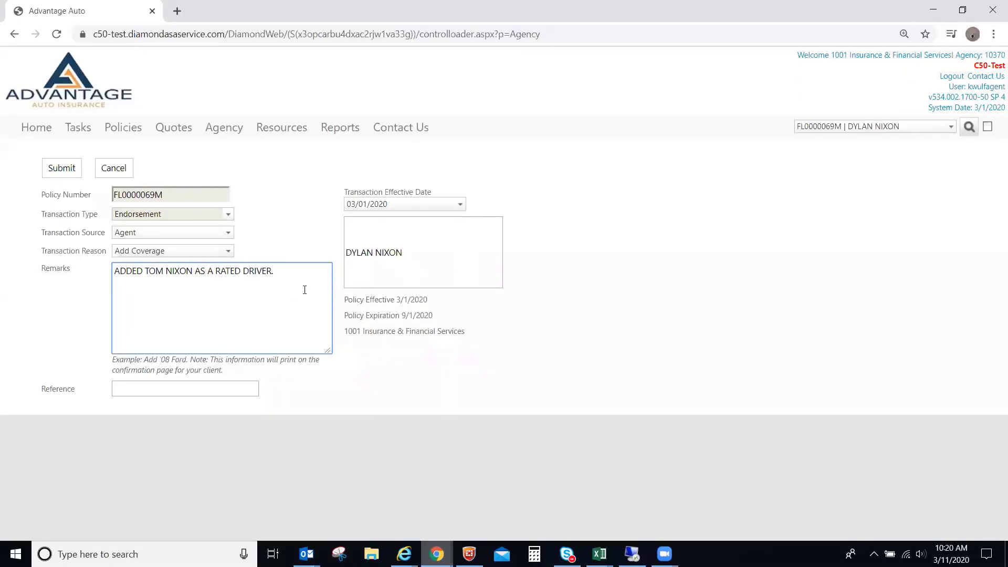
Enter a remark that the new driver was added as a rated driver, then submit.
click(65, 173)
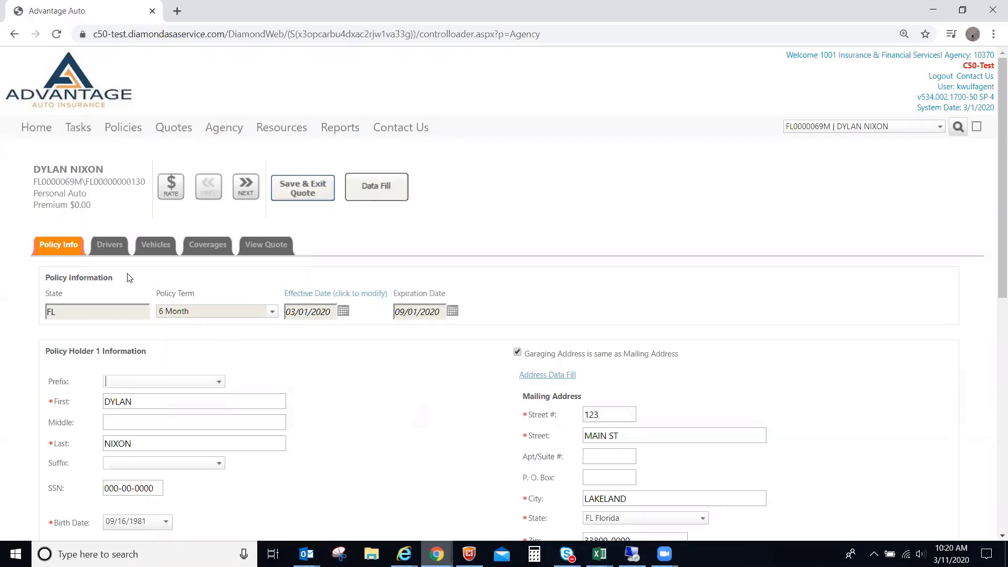
Start a new driver with the driver's first and last name, male, single.
click(111, 251)
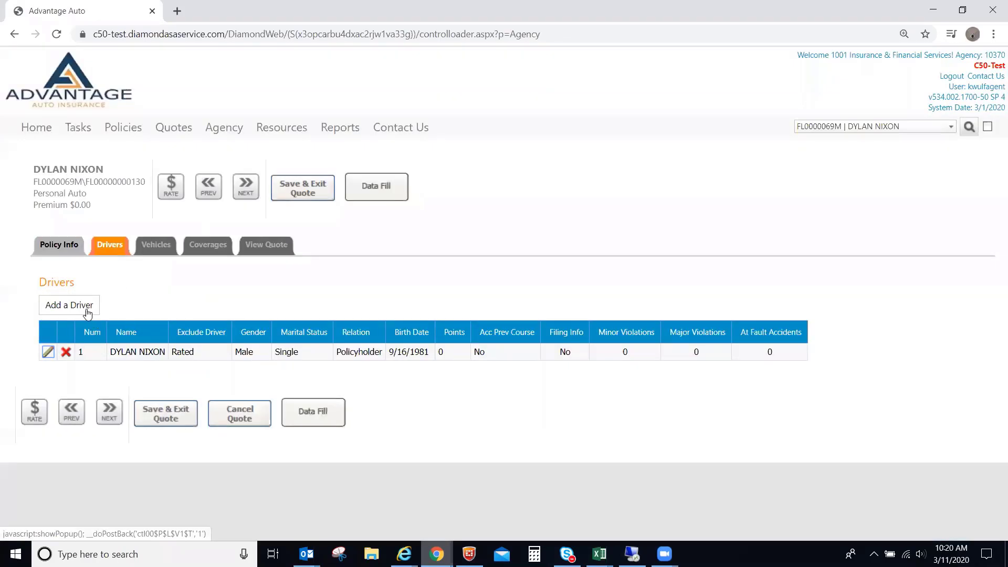
click(88, 311)
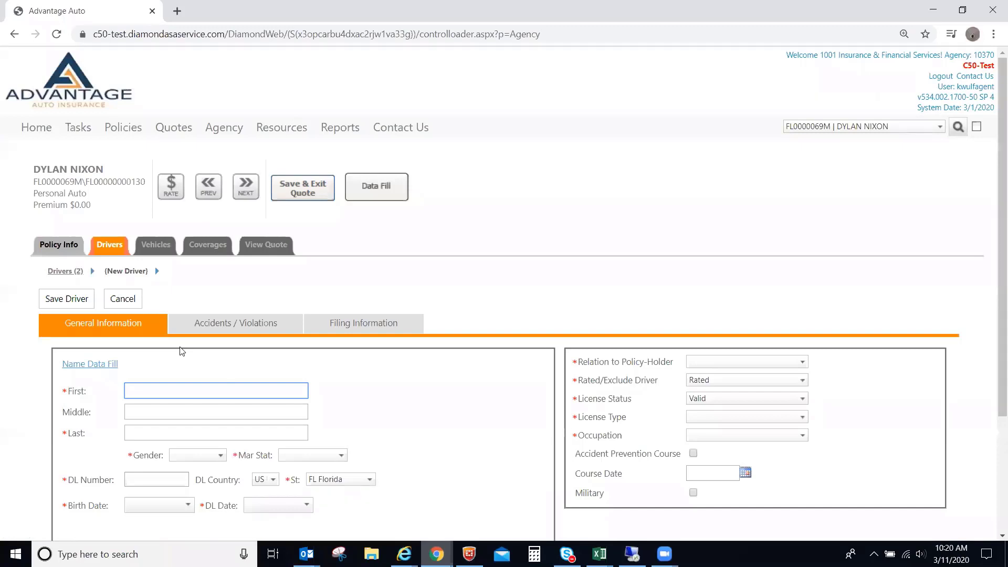
key(Tab)
key(Tab)
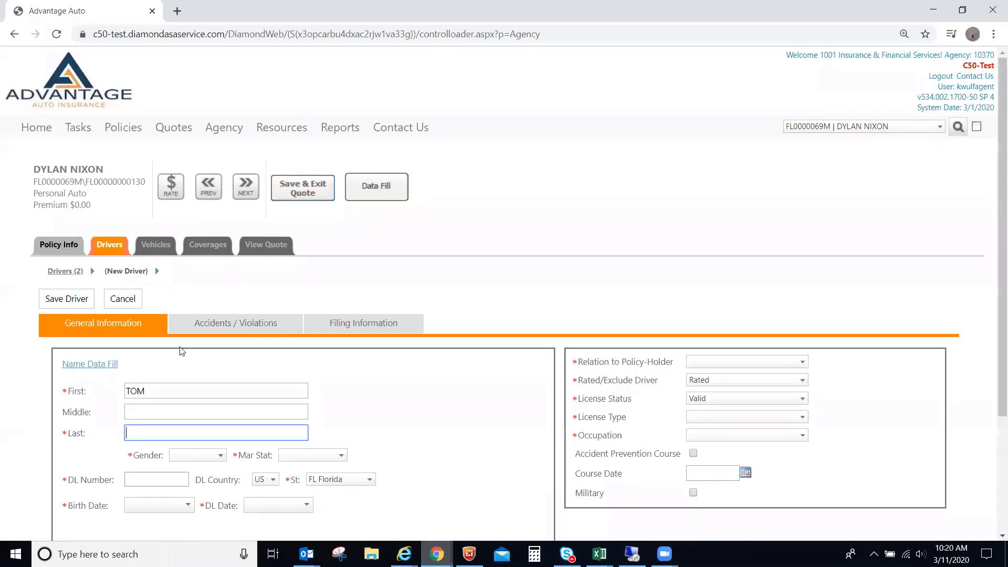
key(Tab)
key(m)
key(Tab)
key(s)
key(Tab)
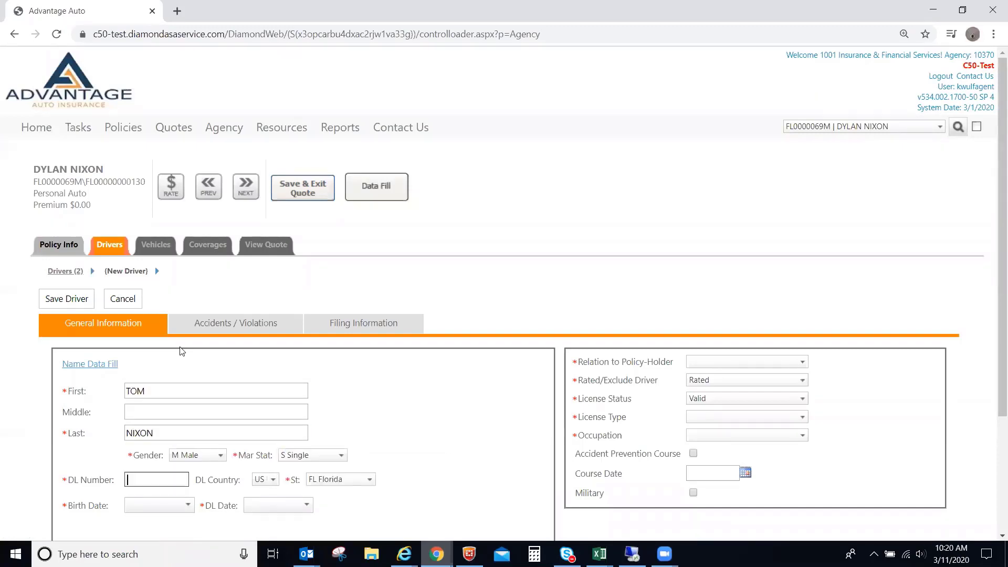
Enter the driver's licence number, IL licence state and the licence date.
key(Tab)
key(Tab)
text(IL)
key(Tab)
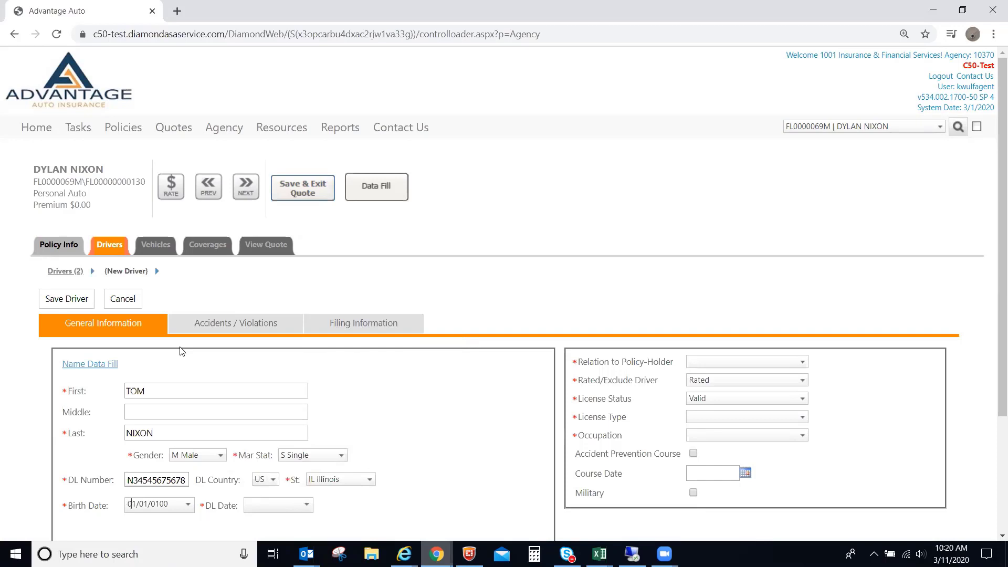
text(05/20/2002)
key(Tab)
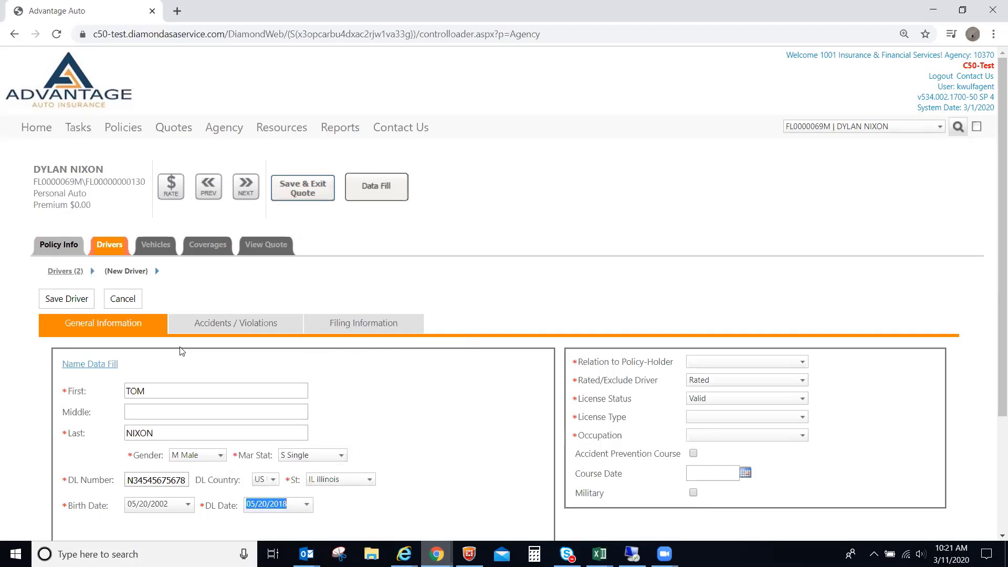
Set Other Relation to Policyholder, Drivers License type, Employed occupation, and save the driver.
click(696, 362)
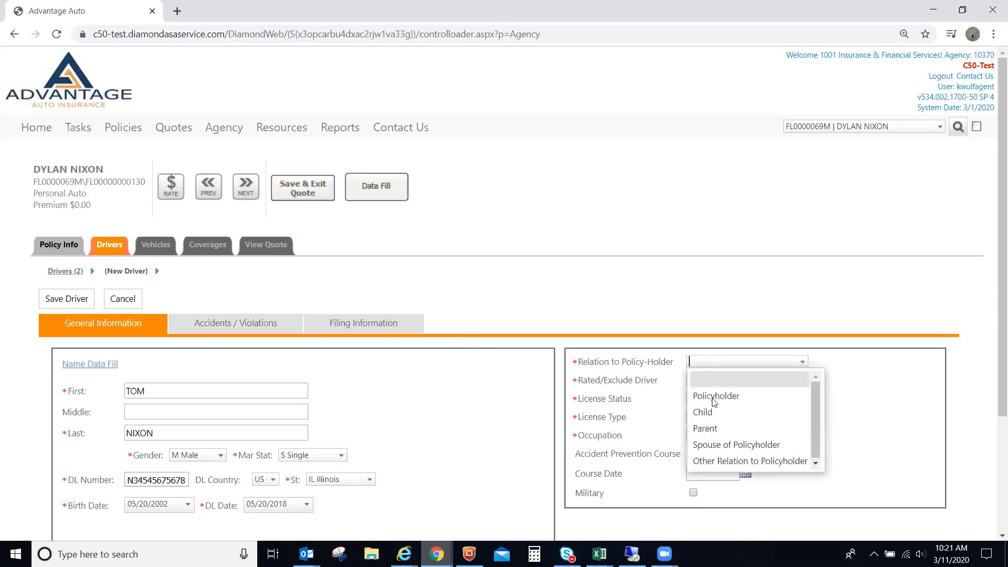
click(721, 460)
right_click(703, 417)
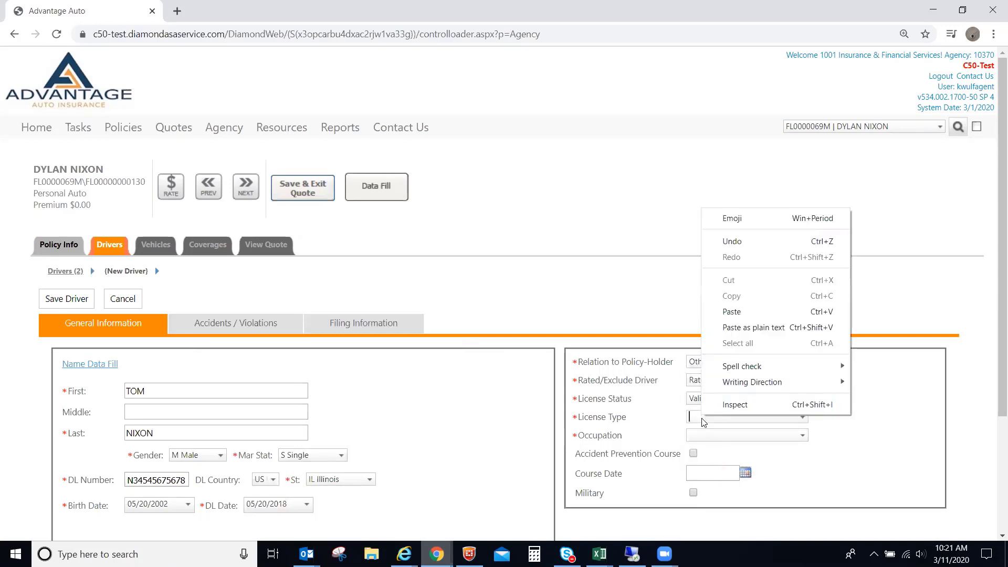
click(745, 416)
click(729, 415)
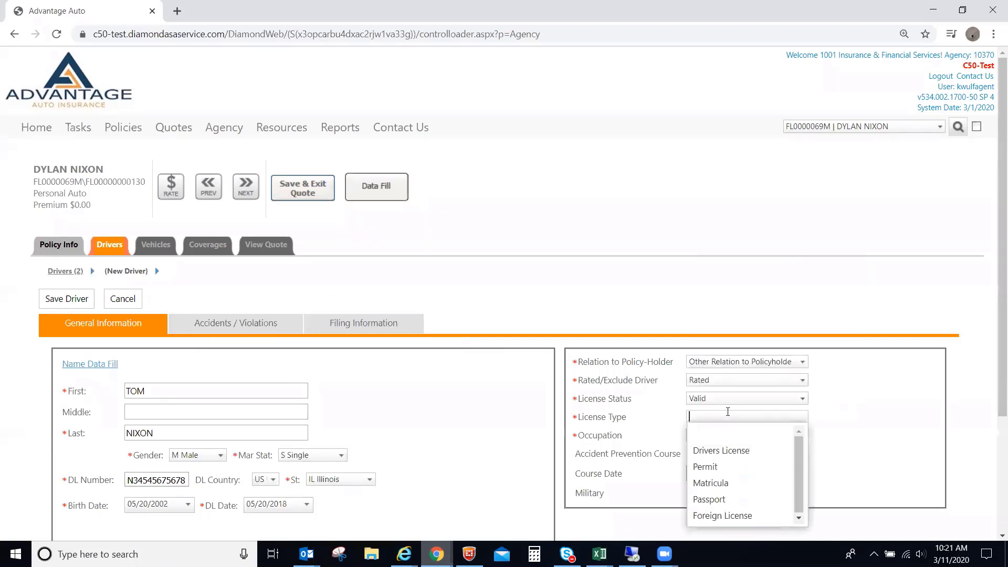
click(717, 450)
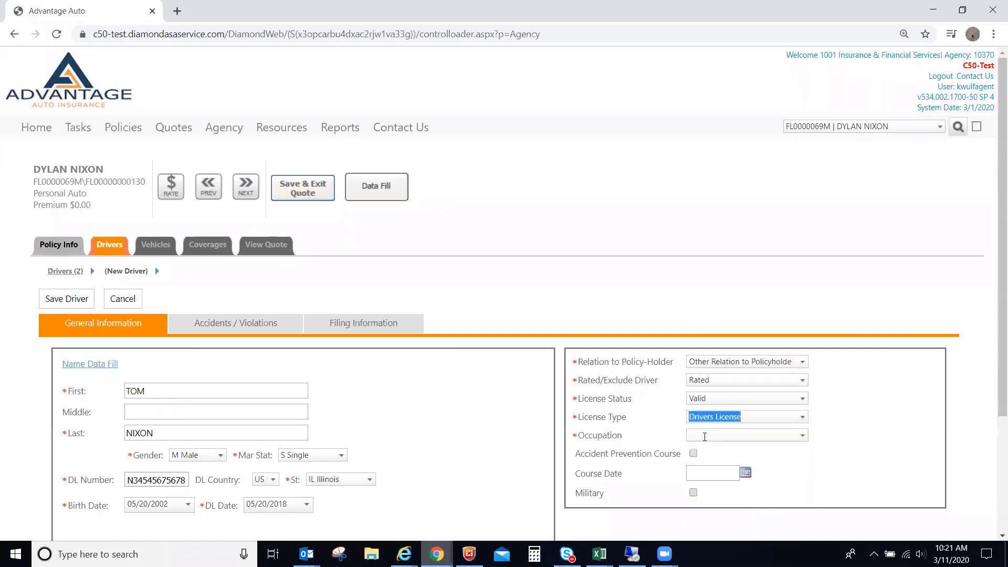
click(710, 437)
click(709, 304)
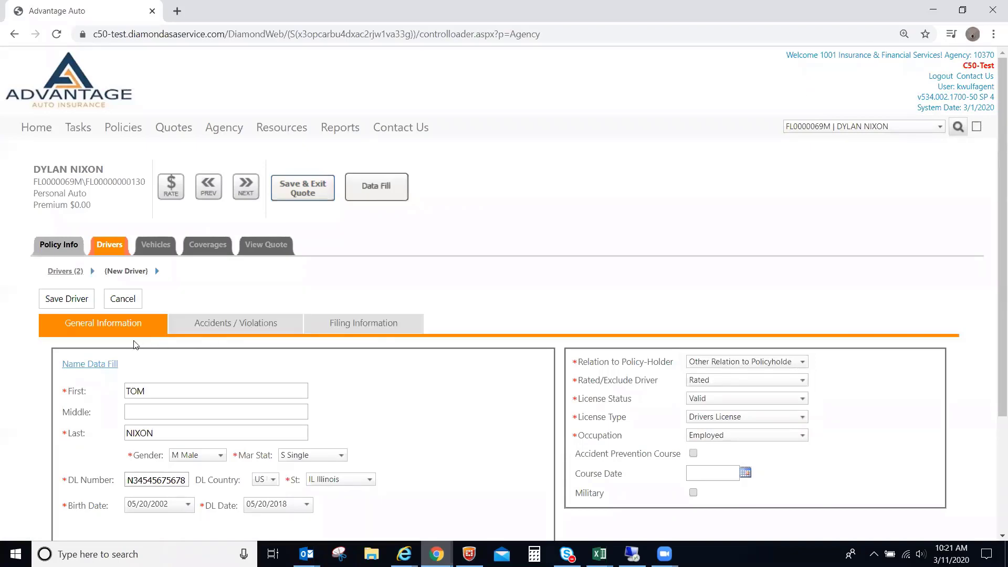
click(58, 297)
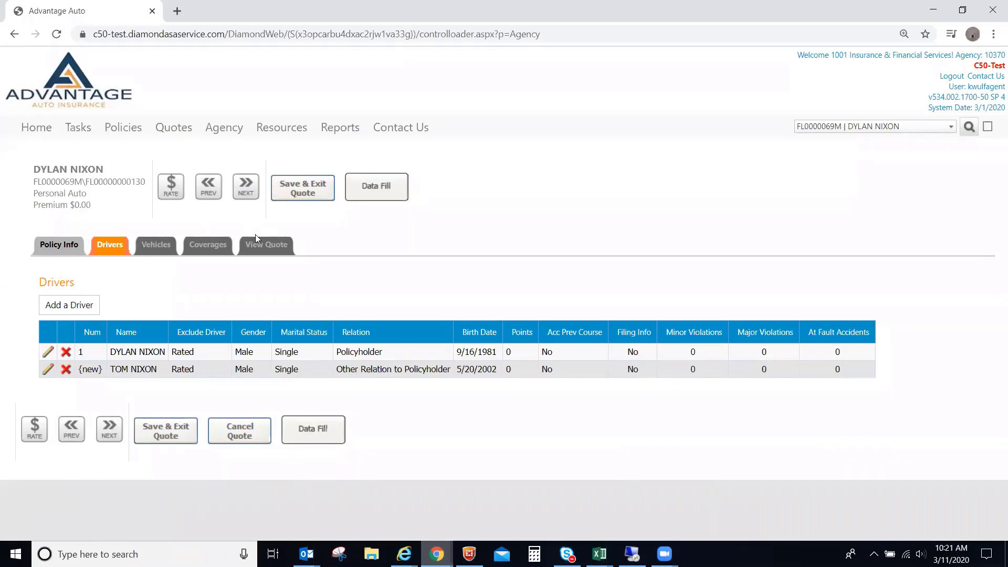
Rate the change and review the quote: $851.00 full-term premium, $367.00 change.
click(262, 249)
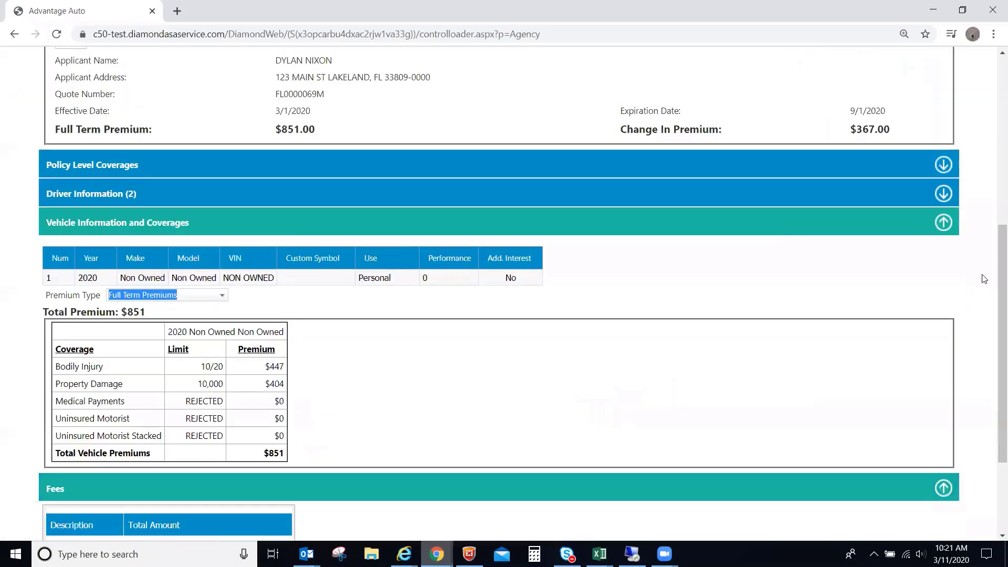
drag(991, 292, 994, 171)
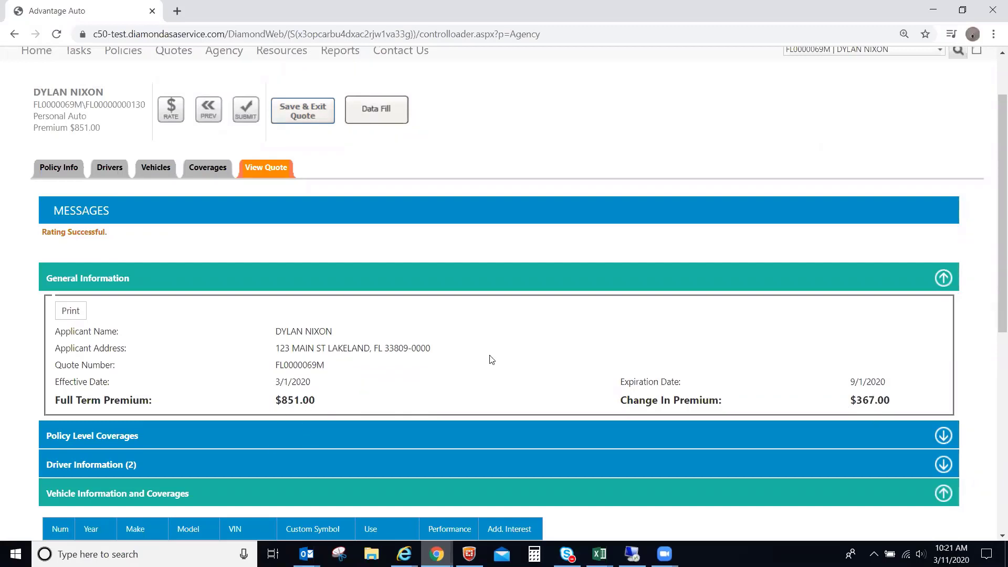
drag(994, 269, 993, 232)
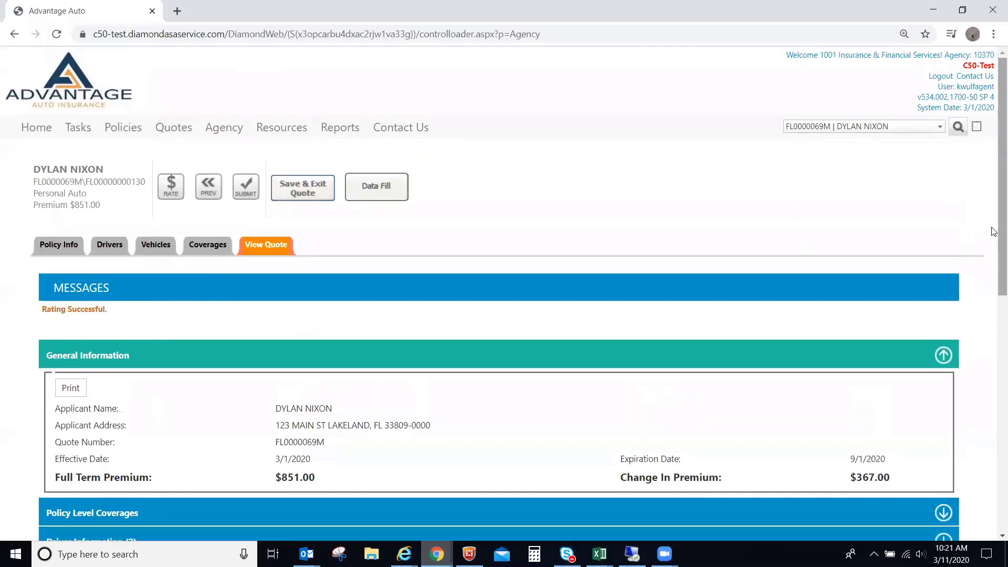
drag(994, 231, 993, 283)
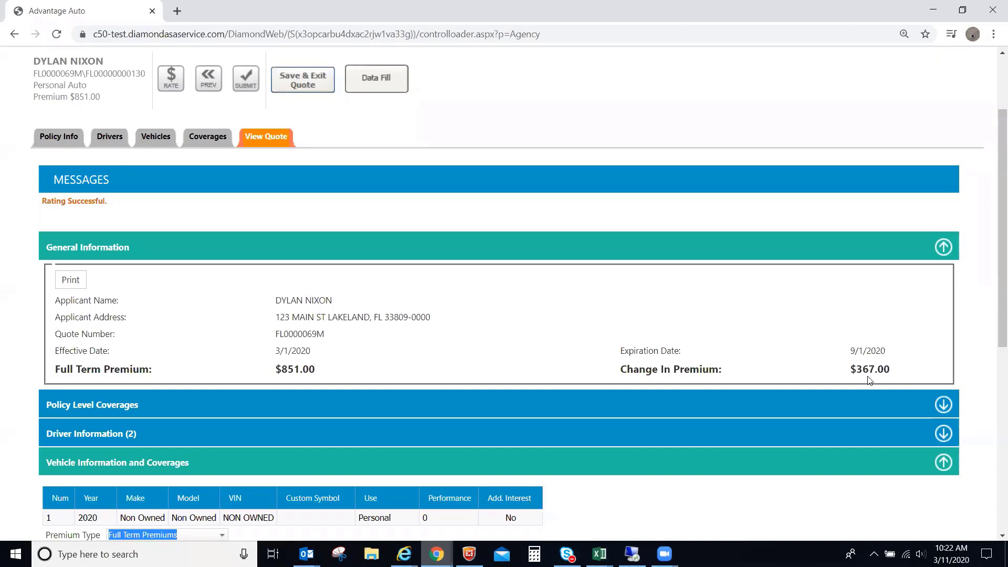
drag(994, 336, 993, 281)
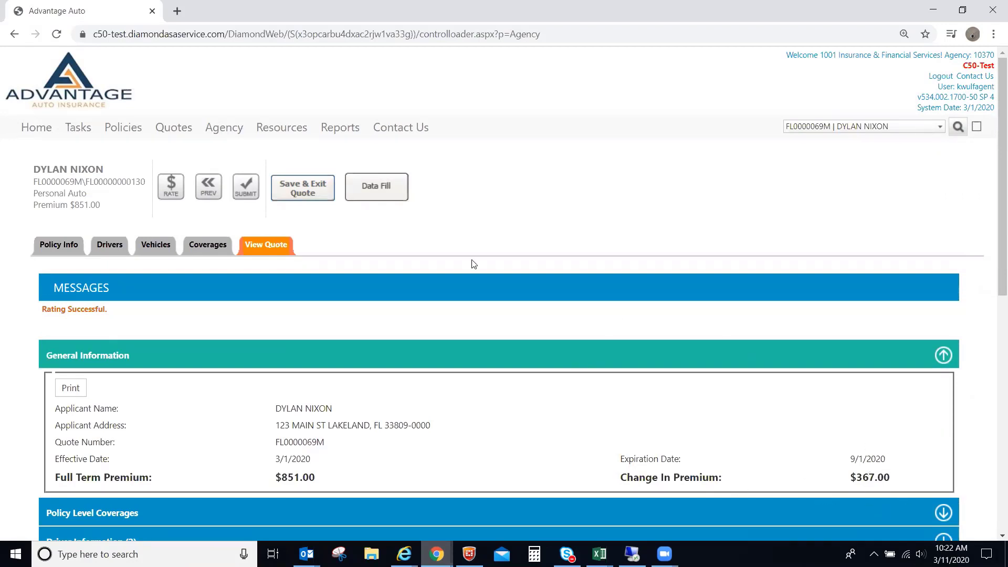
Submit the rated quote for issuance and confirm moving to the down payment.
click(242, 196)
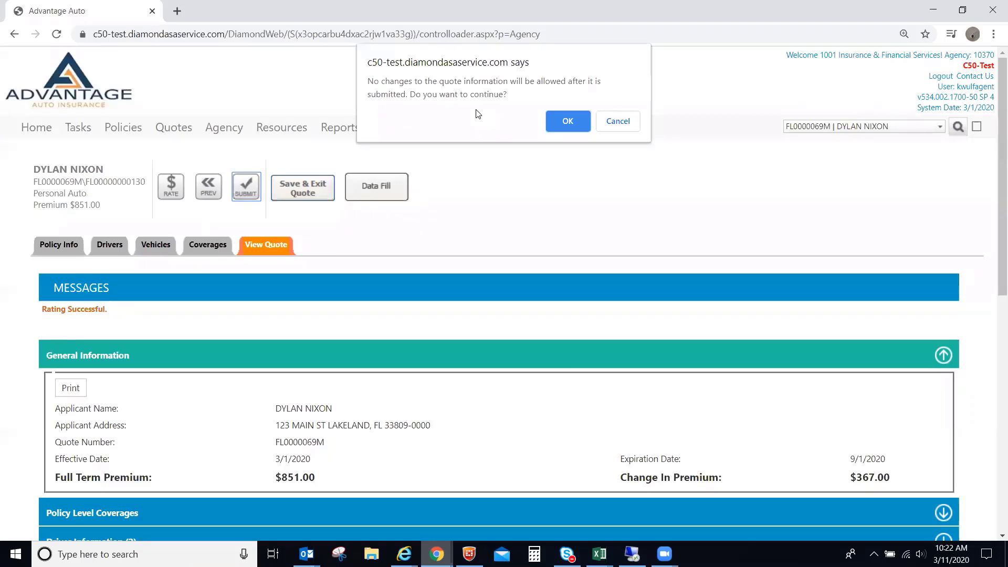
click(562, 120)
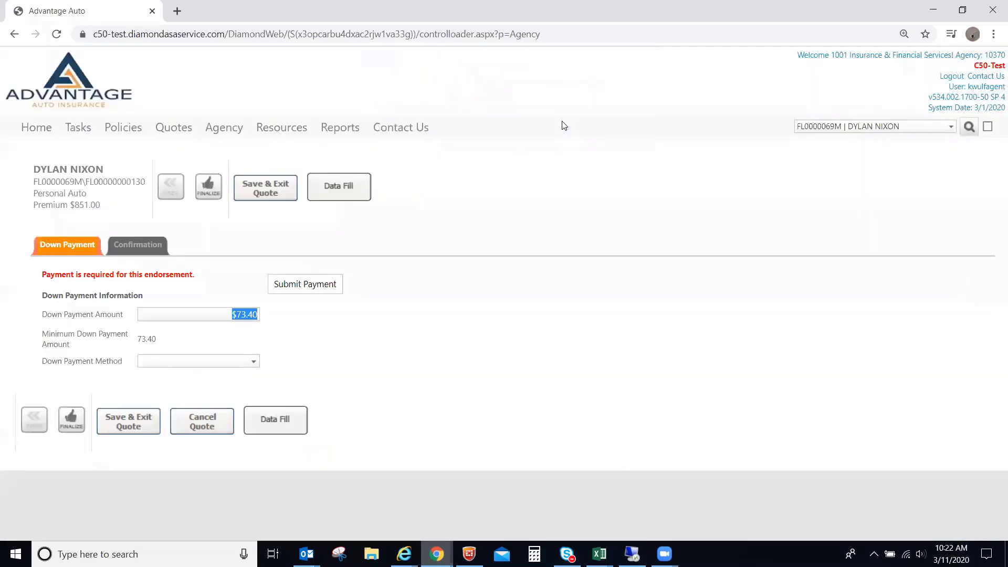
click(541, 205)
Pay the $73.40 down payment by e-check from checking, then issue the endorsement.
click(206, 361)
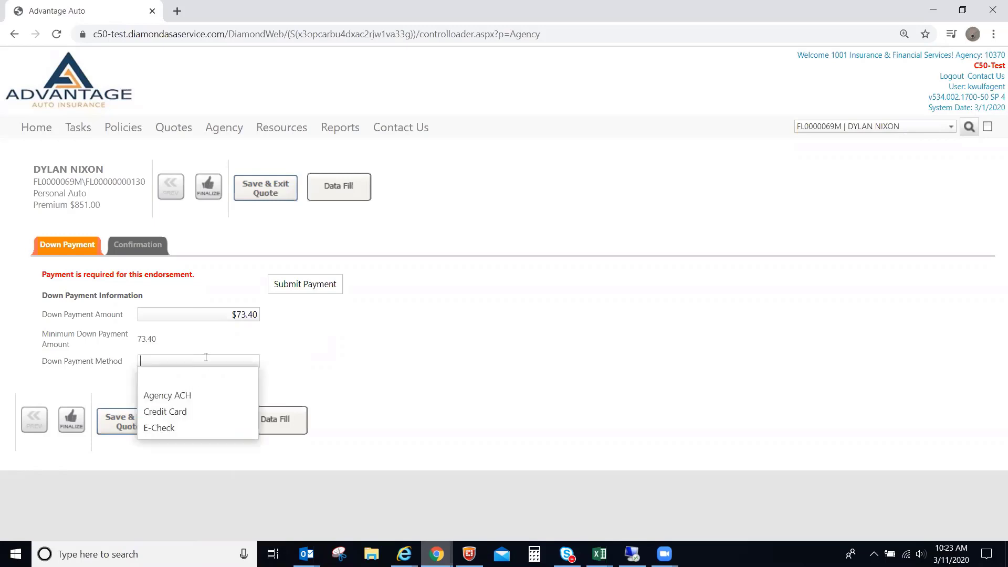
click(174, 429)
click(162, 402)
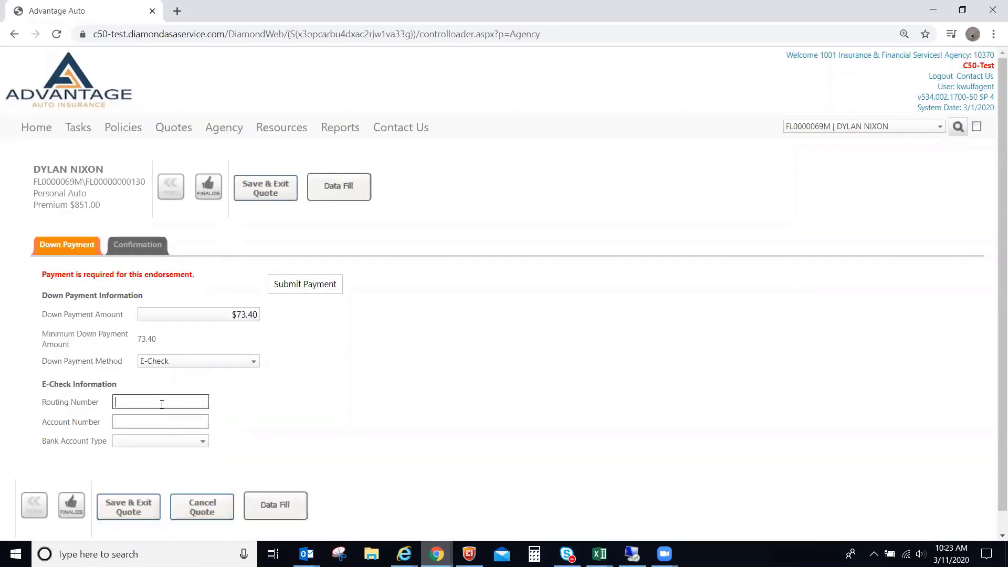
text(123456789)
key(Tab)
text(111)
key(Tab)
text(c)
key(Tab)
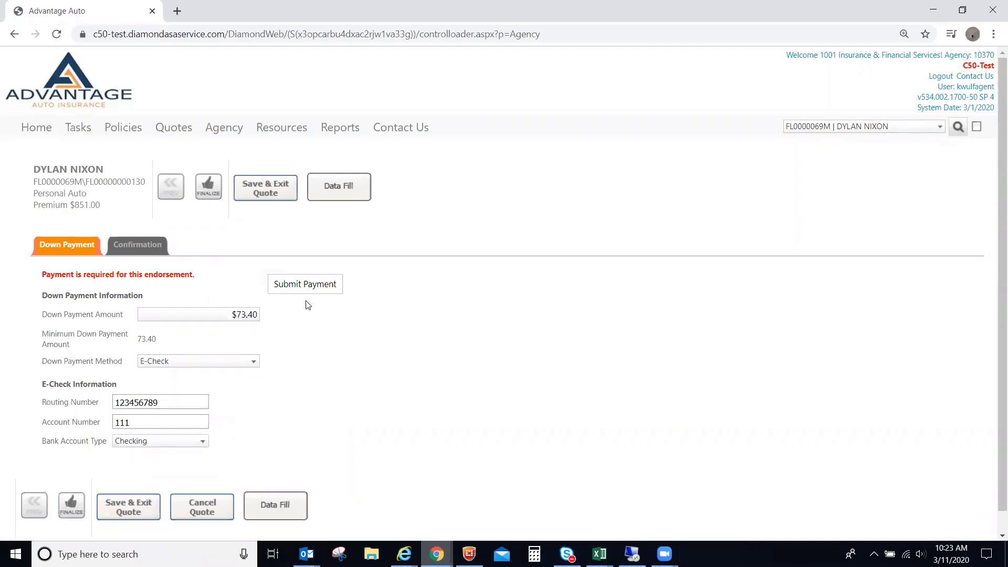
click(313, 286)
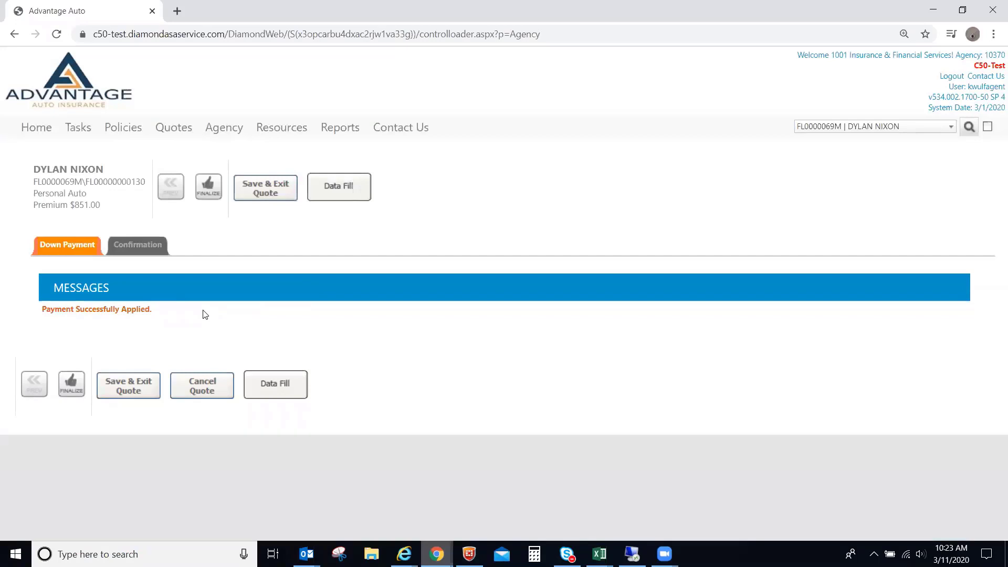
click(210, 196)
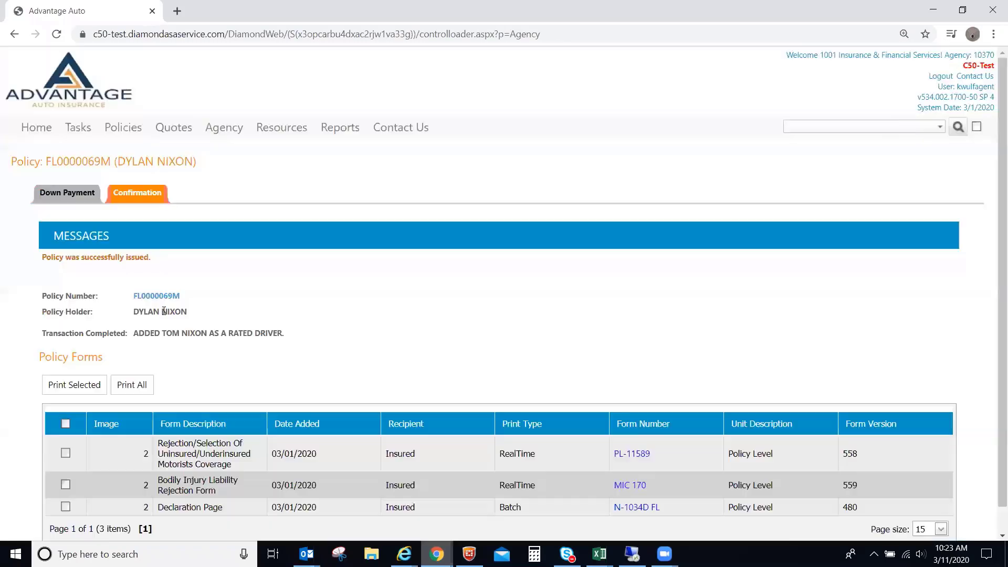
Scroll the confirmation to review the issued endorsement's forms PL-11589, MIC 170 and N-1034D FL.
scroll(994, 367, down, 1)
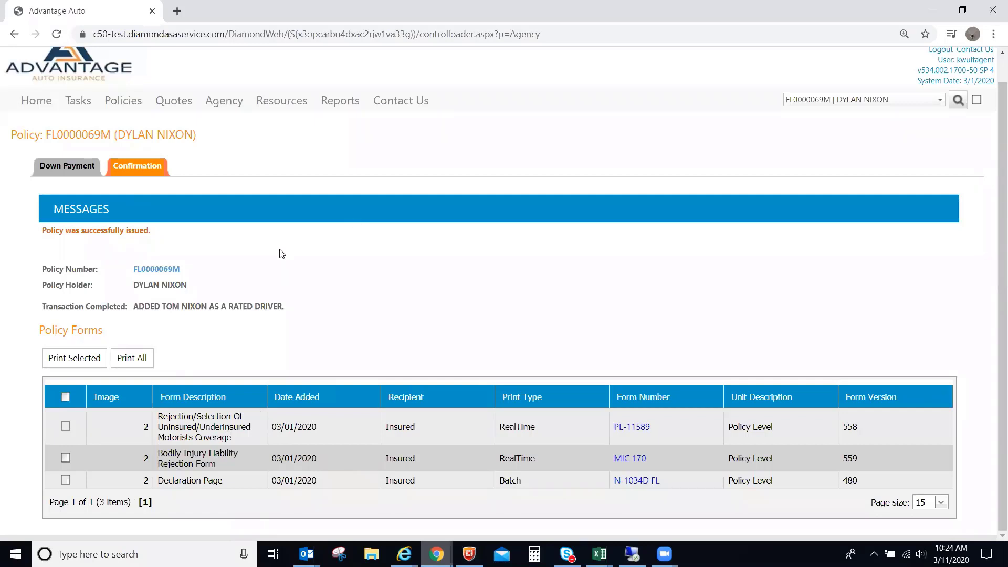
Open the issued policy's billing statement and review the next installment's due date and activity summary.
click(154, 270)
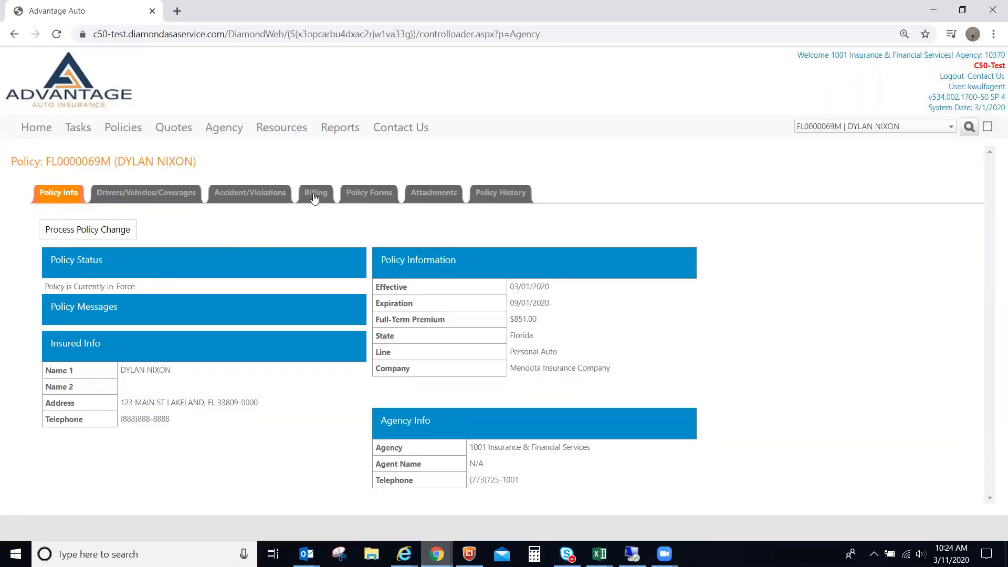
click(313, 196)
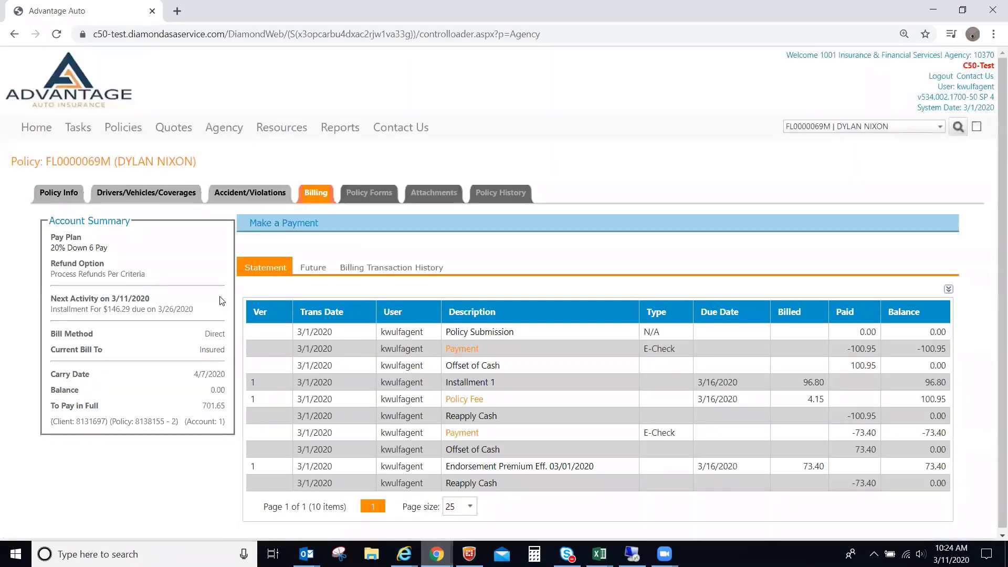
drag(192, 313, 61, 297)
click(71, 321)
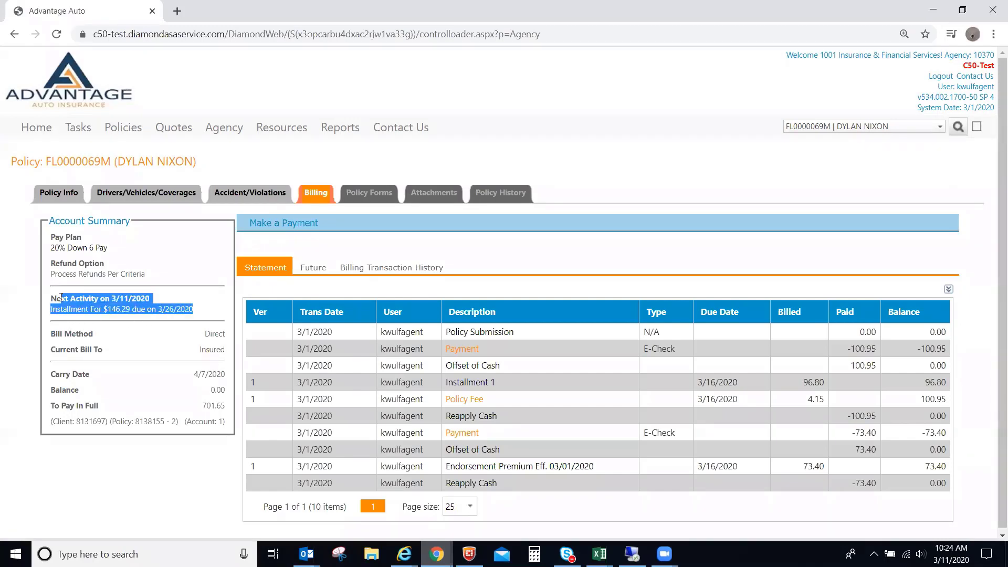
click(152, 300)
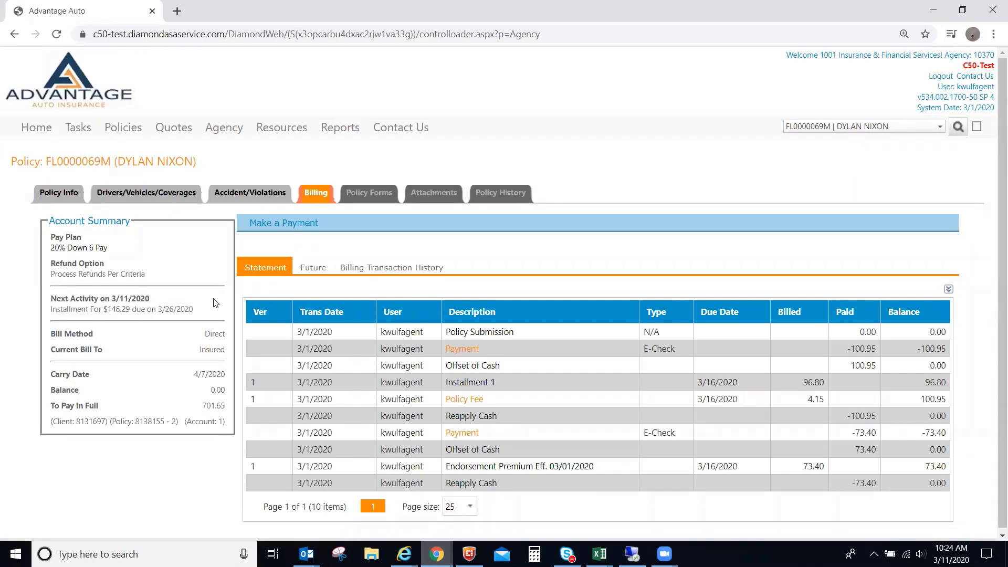
View future installments with installments and fees combined, then return to Statement and Policy Info.
click(313, 269)
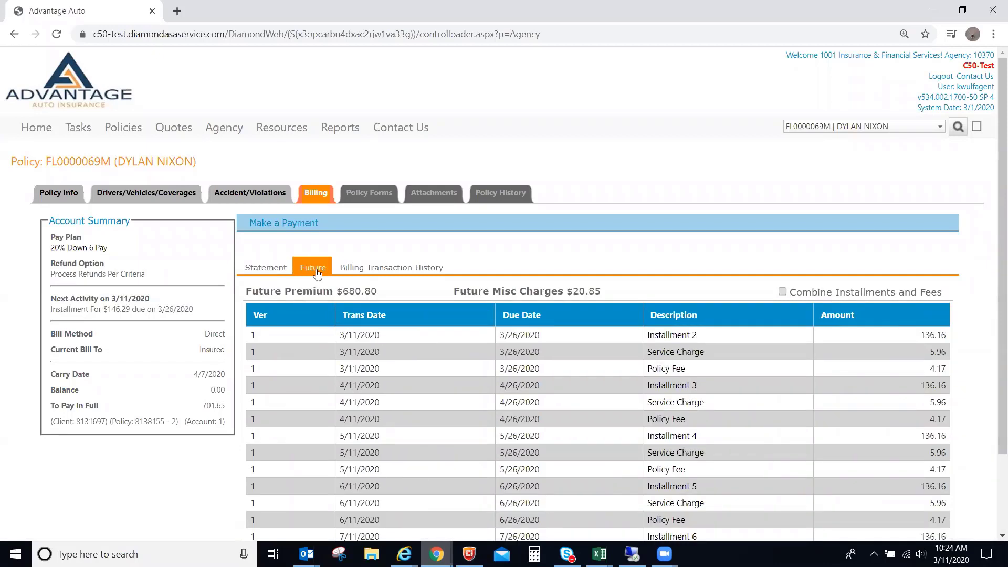
click(783, 292)
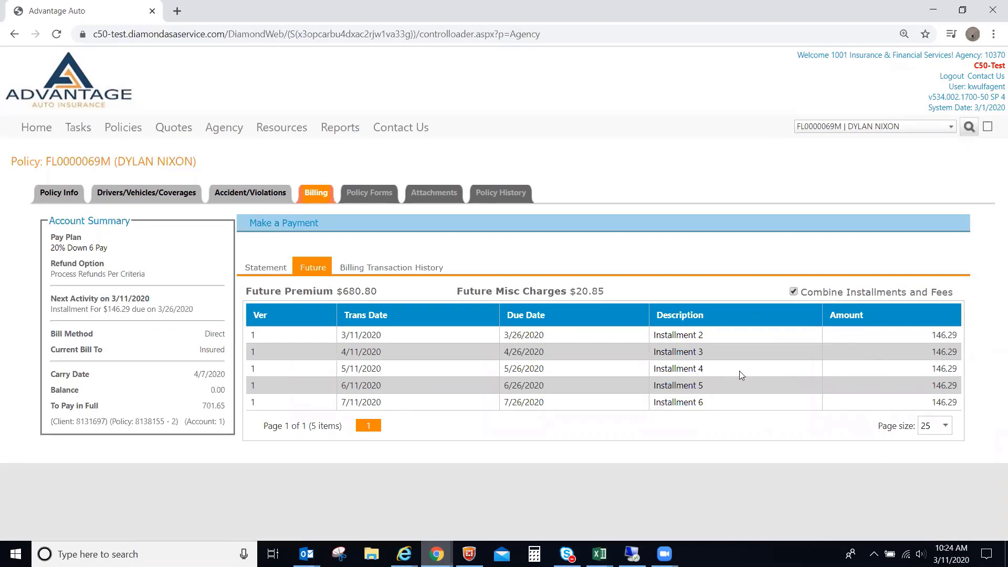
click(258, 267)
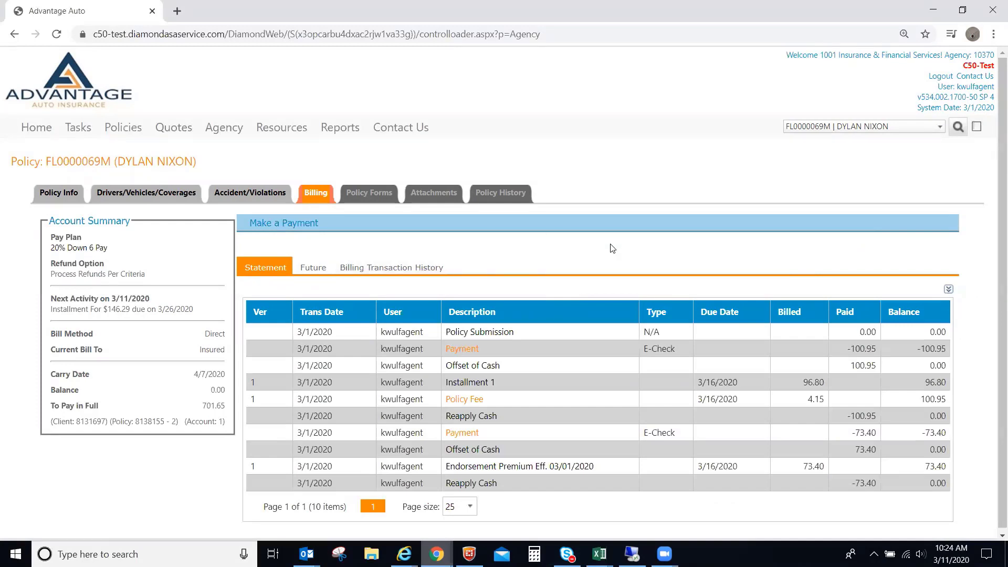
click(44, 193)
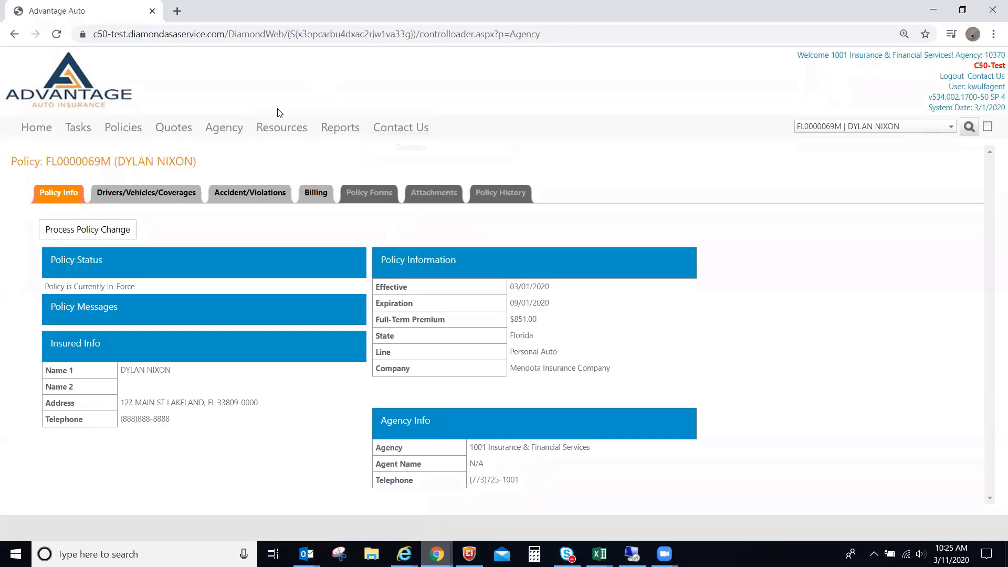
Open Resources > Library and list the four GA documents under Advantage Auto Insurance.
mouse_move(275, 130)
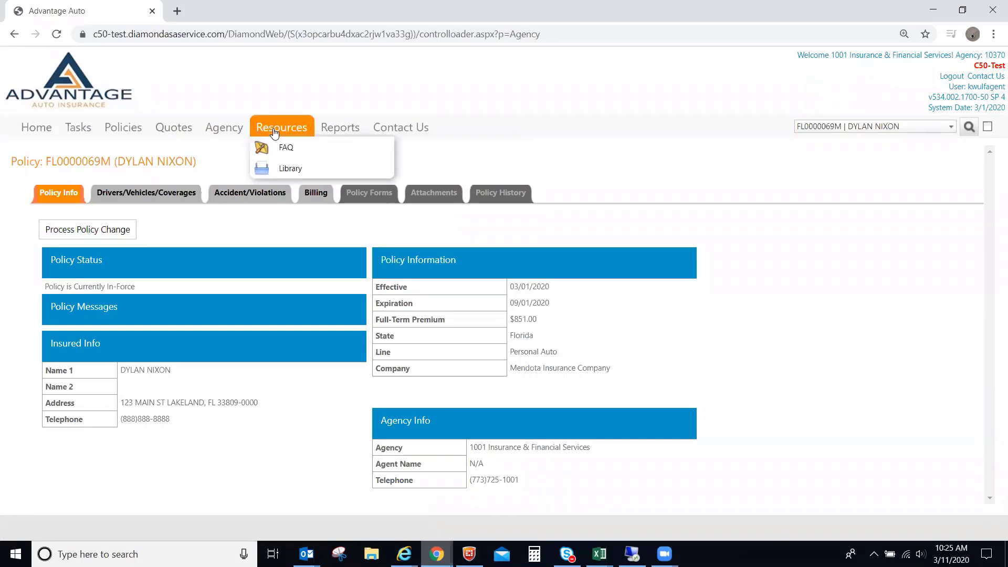
click(293, 171)
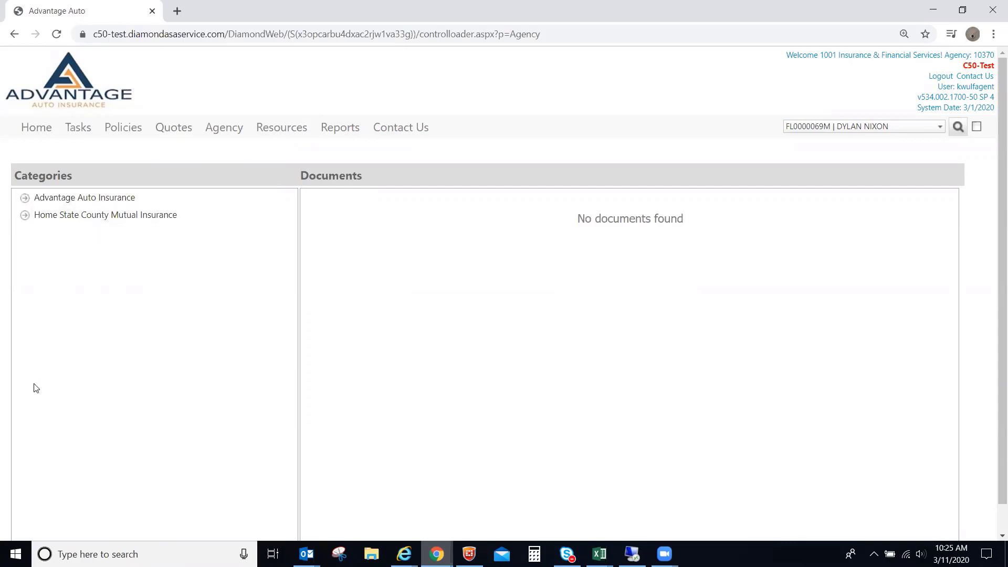
click(25, 198)
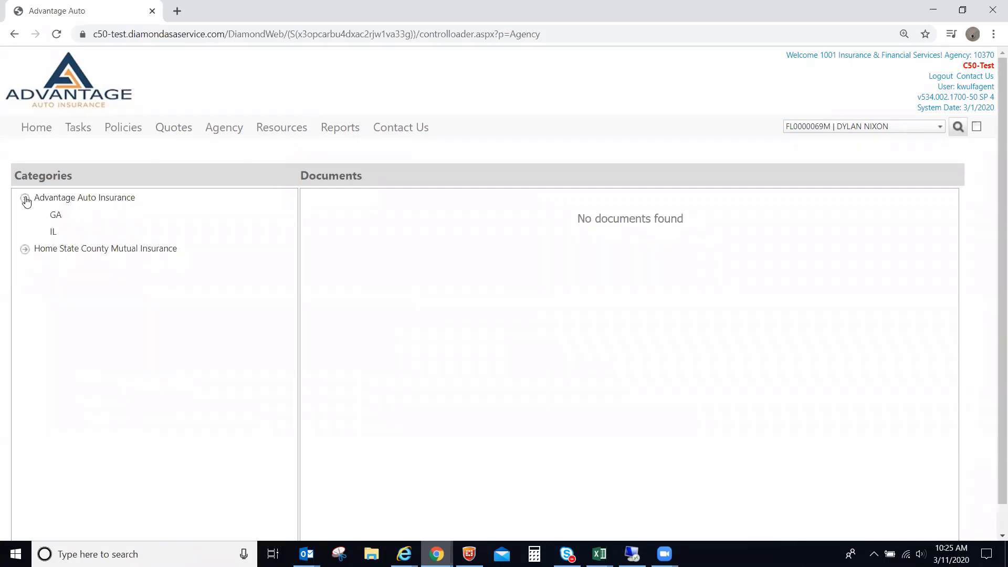
click(58, 216)
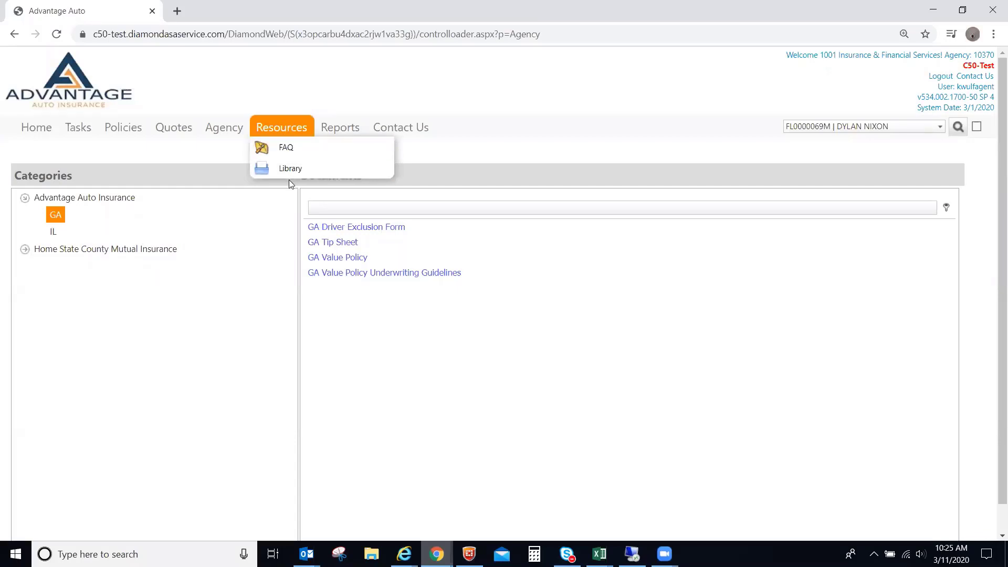
Open the Online Reports (General) list showing six SQL Server reports like C50_Policy_ExpirationList.
mouse_move(340, 128)
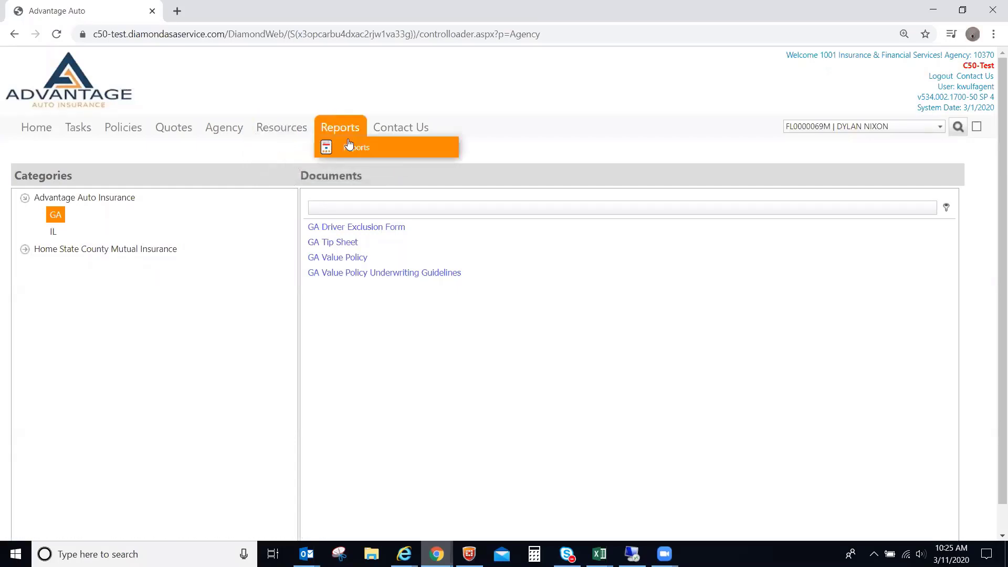
click(351, 147)
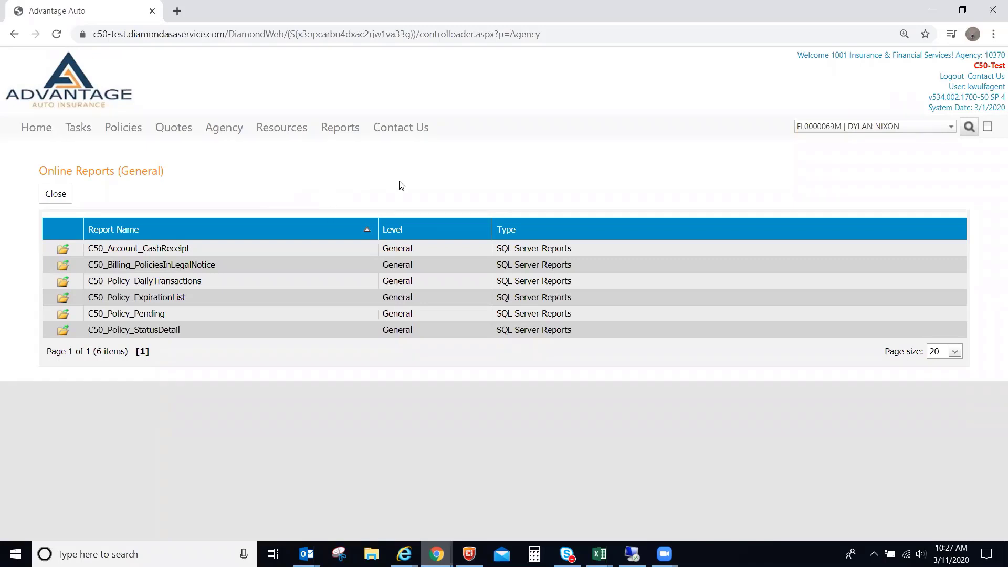
Open the Contact Us directory showing Mendota Insurance Company's address and business phone.
mouse_move(402, 130)
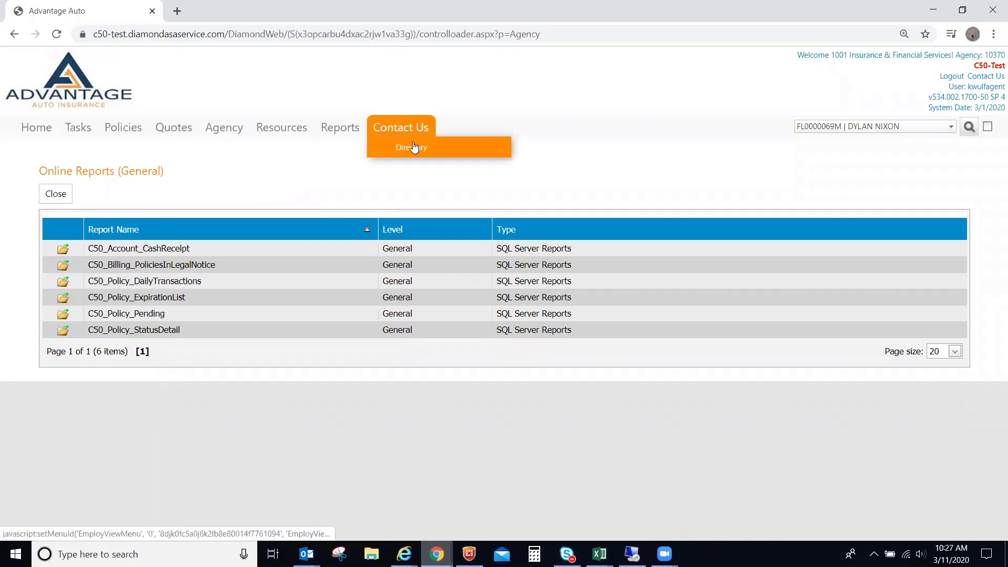
click(414, 147)
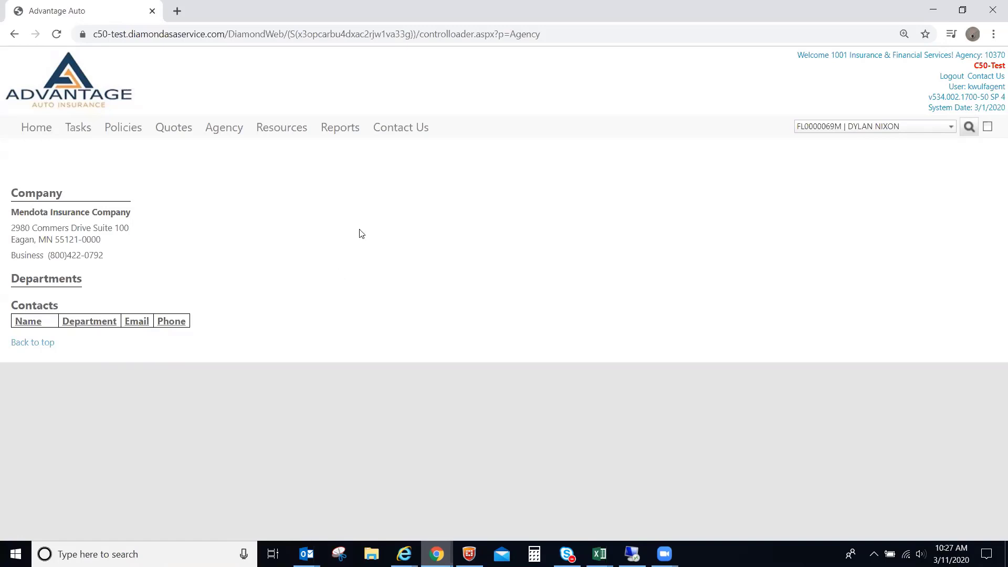
mouse_move(401, 128)
Reopen the library, expand Home State County Mutual Insurance, glance at Reports, then return Home.
click(37, 128)
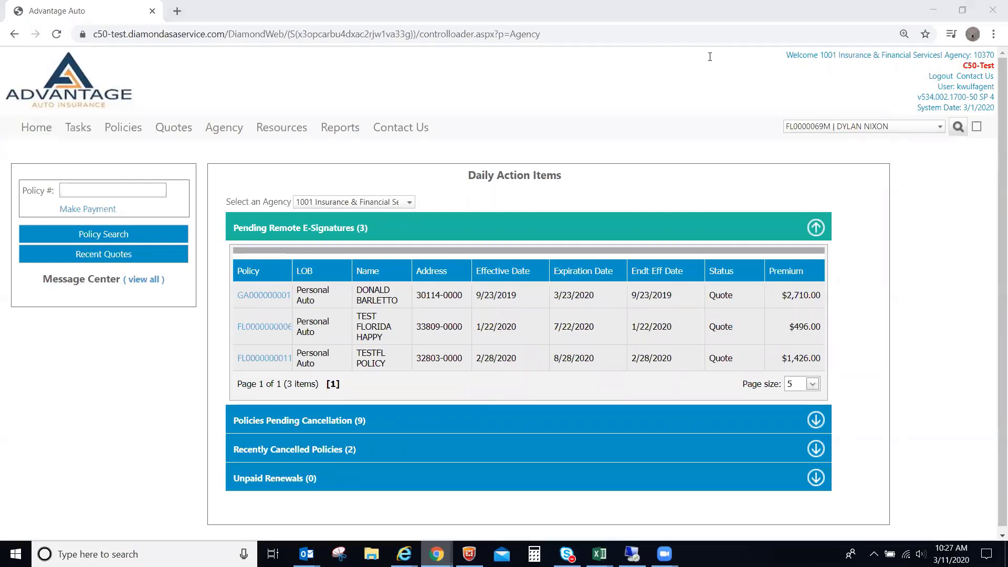
mouse_move(280, 127)
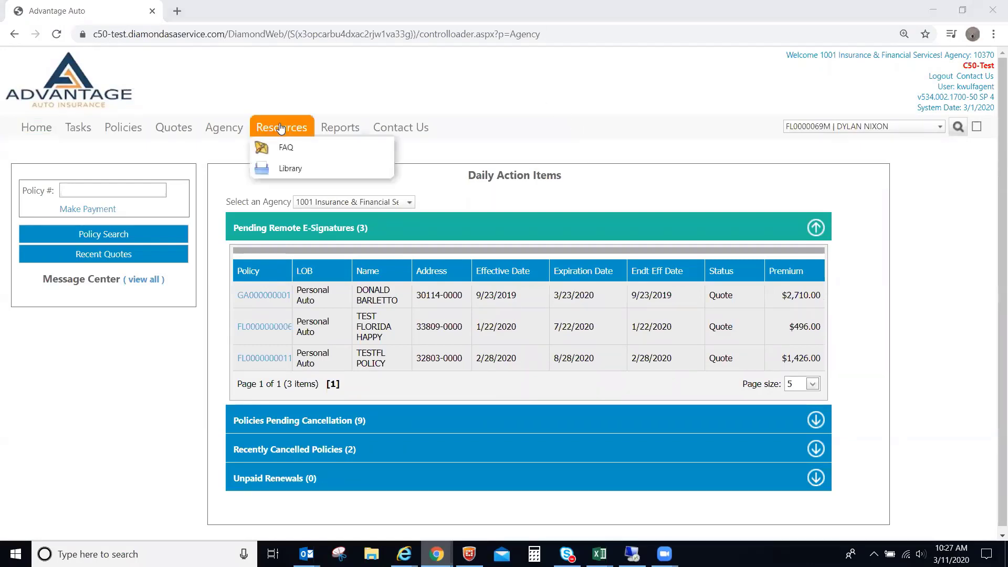
click(291, 171)
click(25, 216)
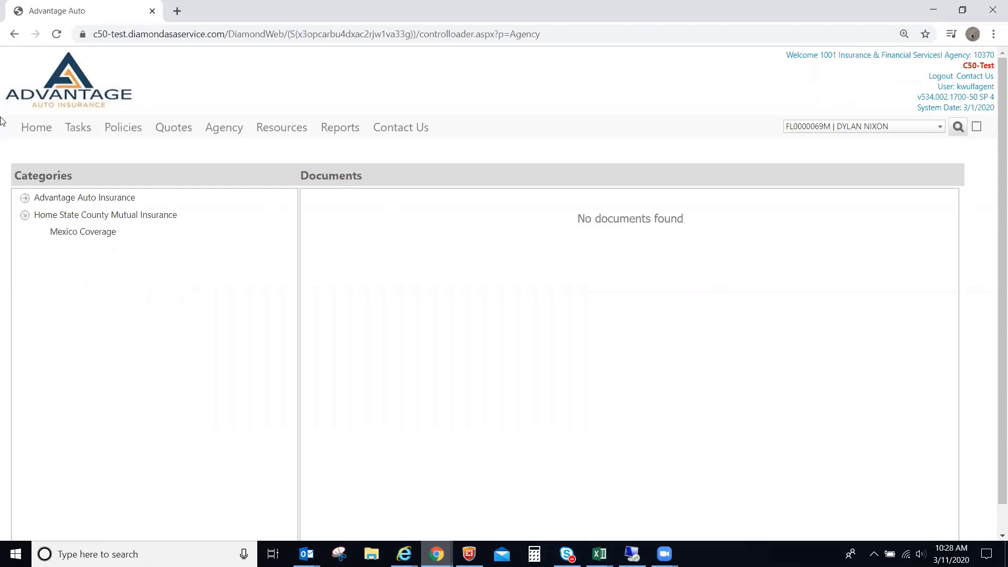
click(338, 126)
mouse_move(284, 128)
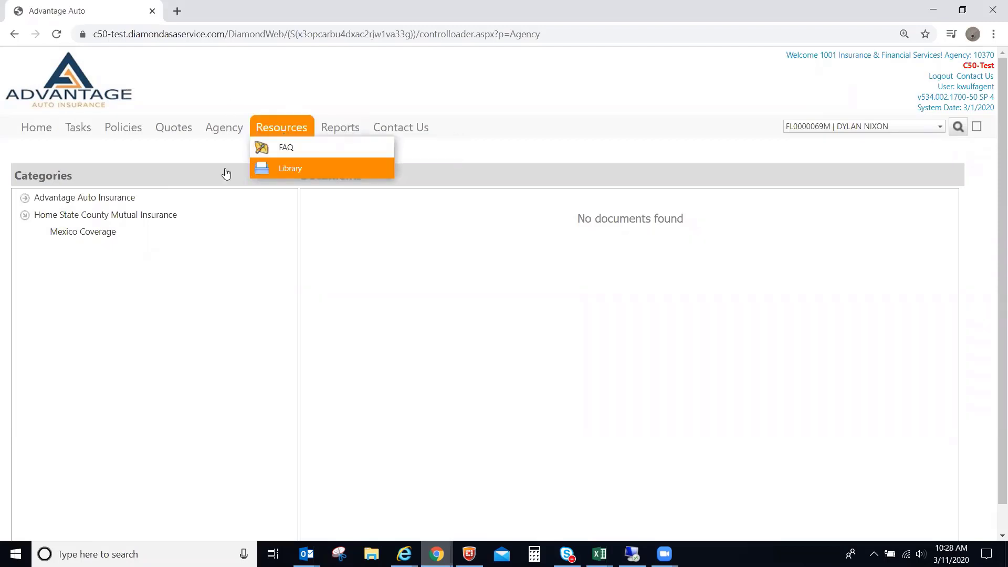
click(36, 132)
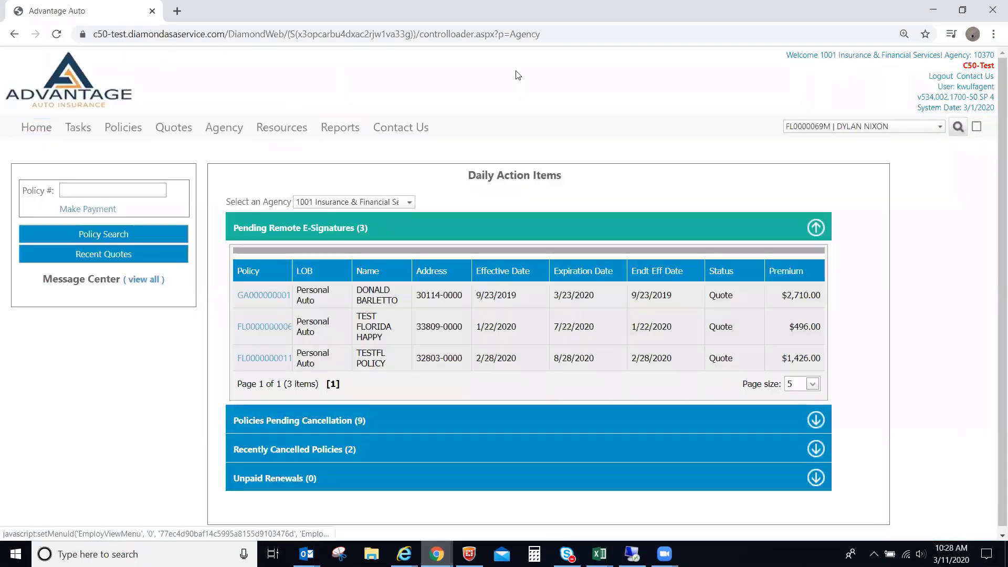